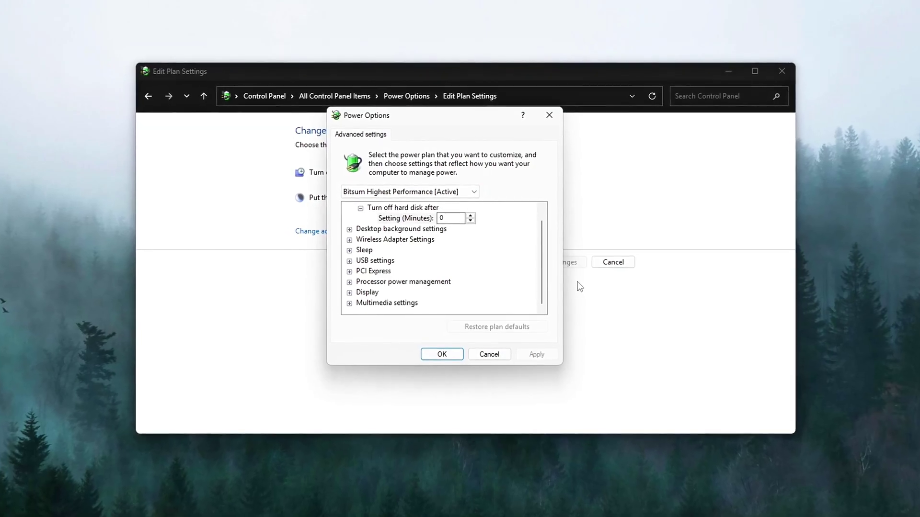
# Check the Sleep, Wireless Adapter, PCI Express and USB categories, then expand Processor power management
pyautogui.scroll(1, 469, 272)
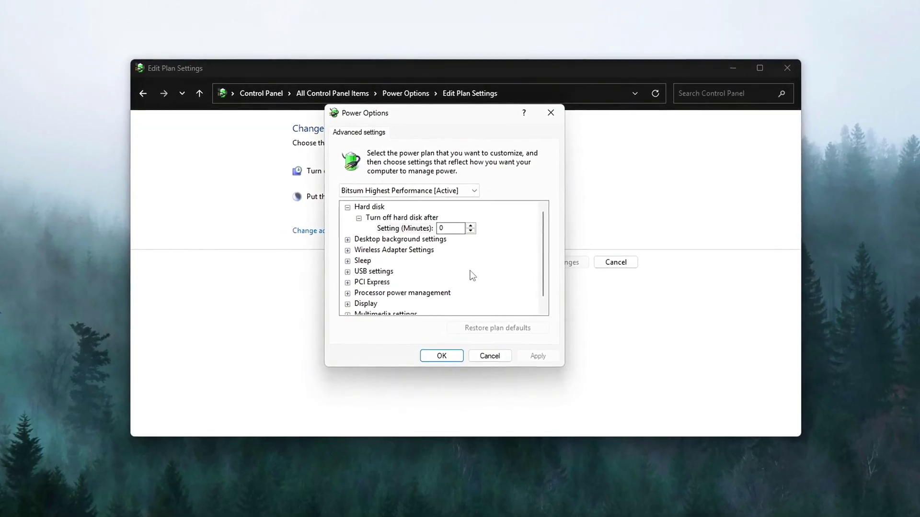
pyautogui.scroll(-1, 468, 271)
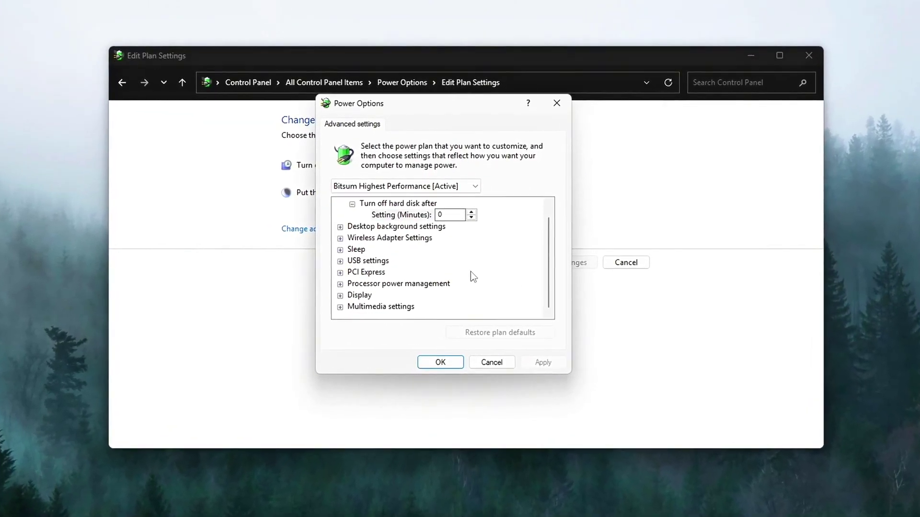
pyautogui.click(342, 249)
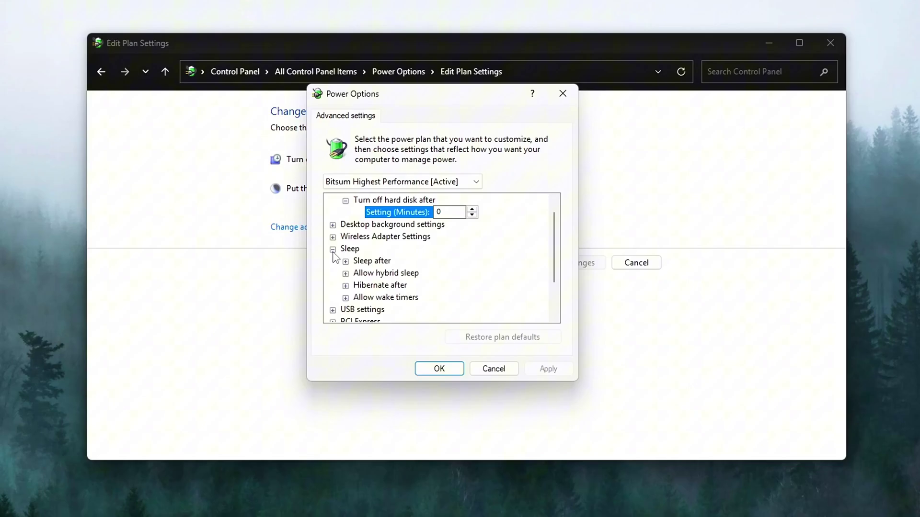
pyautogui.click(334, 249)
pyautogui.click(334, 237)
pyautogui.click(327, 237)
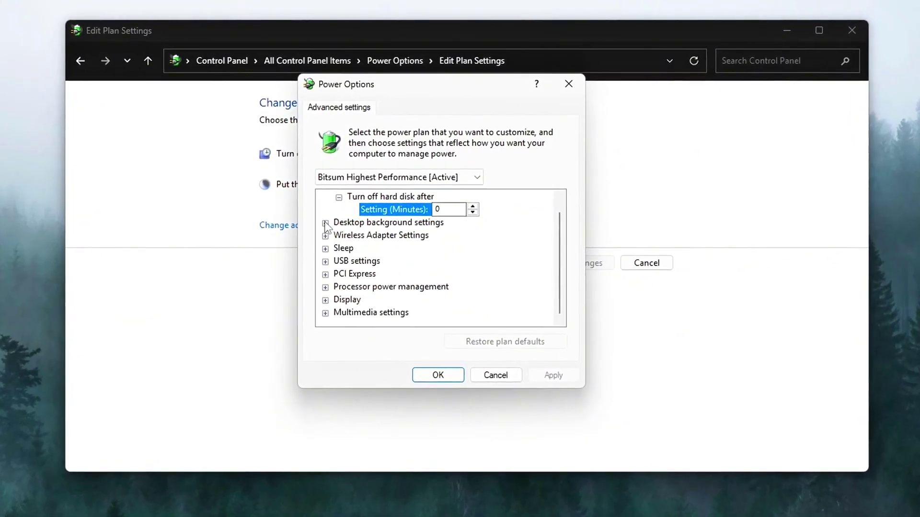
pyautogui.click(327, 274)
pyautogui.click(320, 274)
pyautogui.click(320, 261)
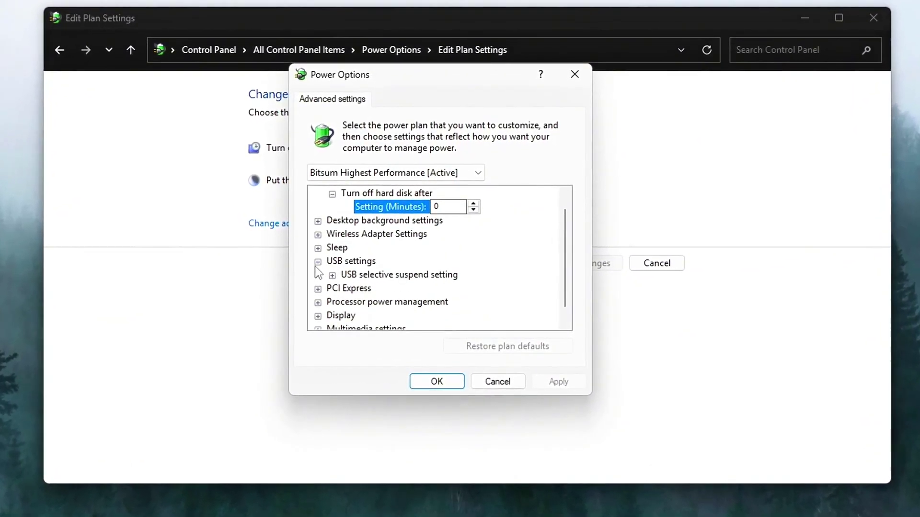
pyautogui.click(320, 261)
pyautogui.click(320, 301)
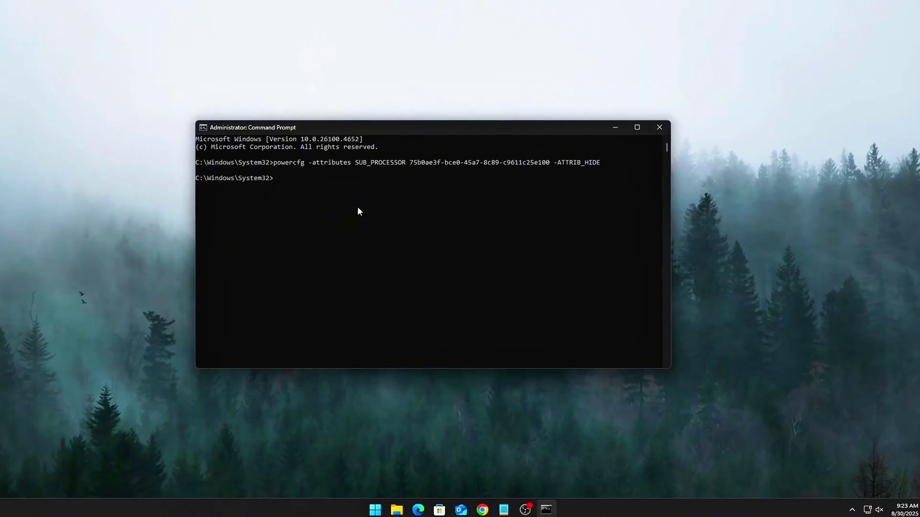
# Run the powercfg -ATTRIB_HIDE commands unhiding processor settings 3b04d4fd, be337238 and 5d76a2ca
pyautogui.write('powercfg -attributes SUB_PROCESSOR 3b04d4fd-1cc7-4f23-ab1c-d1337819c4bb -ATTRIB_HIDE')
pyautogui.press('Return')
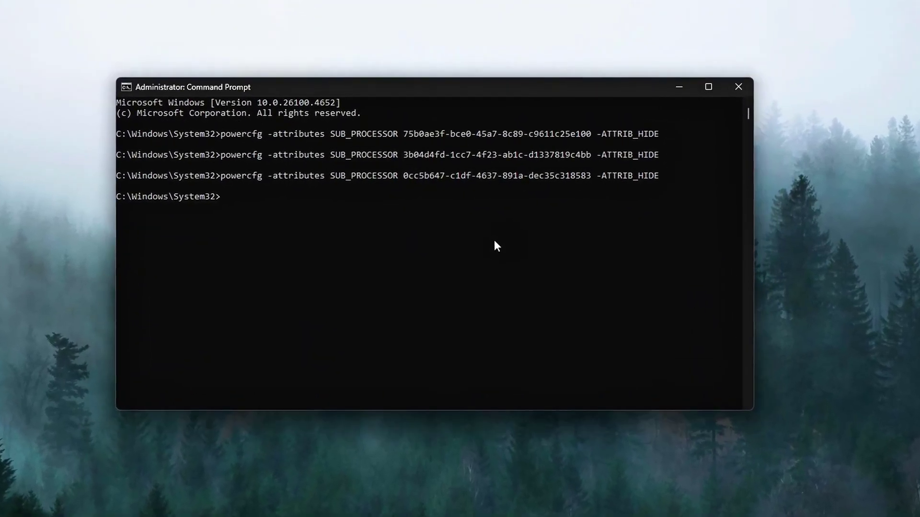
pyautogui.write('powercfg -attributes SUB_PROCESSOR be337238-0d82-4146-a960-4f3749d470c7 -ATTRIB_HIDE')
pyautogui.press('Return')
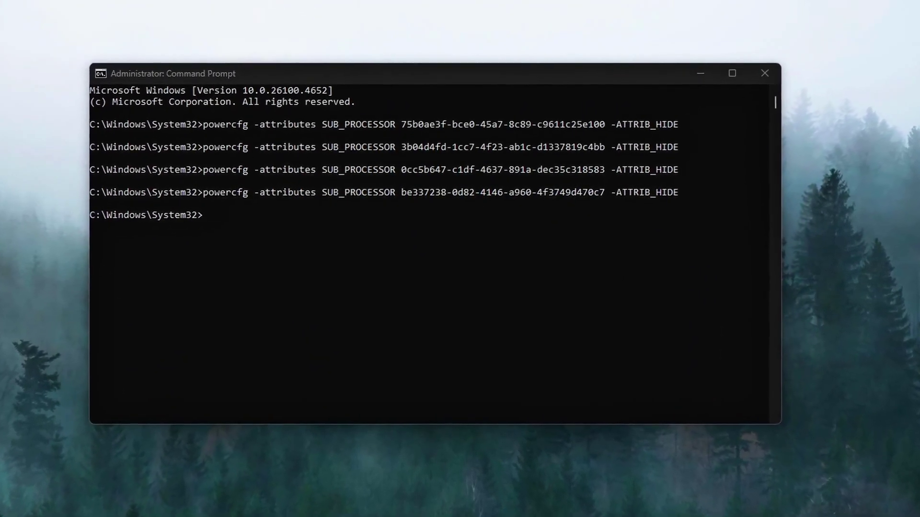
pyautogui.hotkey('ctrl', 'v')
pyautogui.press('Return')
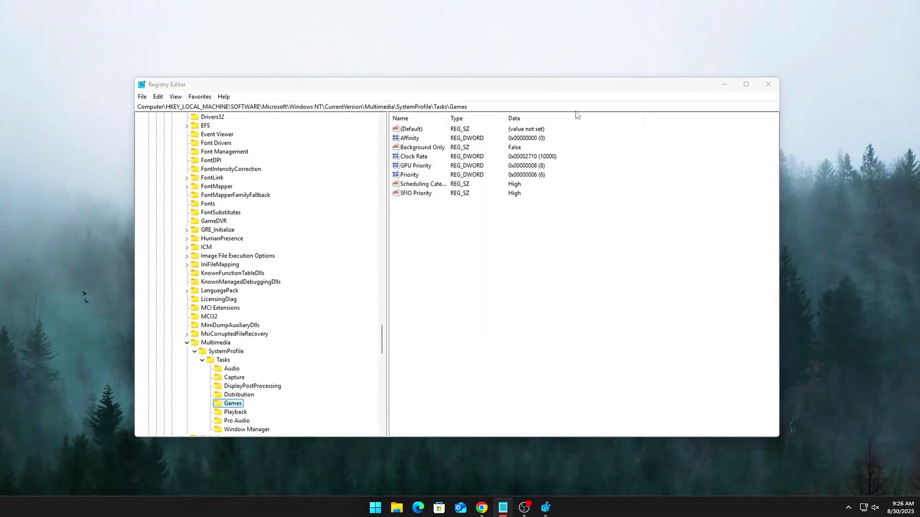
# Jump to HKLM\SYSTEM\CurrentControlSet\Control\Power\PowerSettings and step down through its GUID subkeys
pyautogui.click(577, 107)
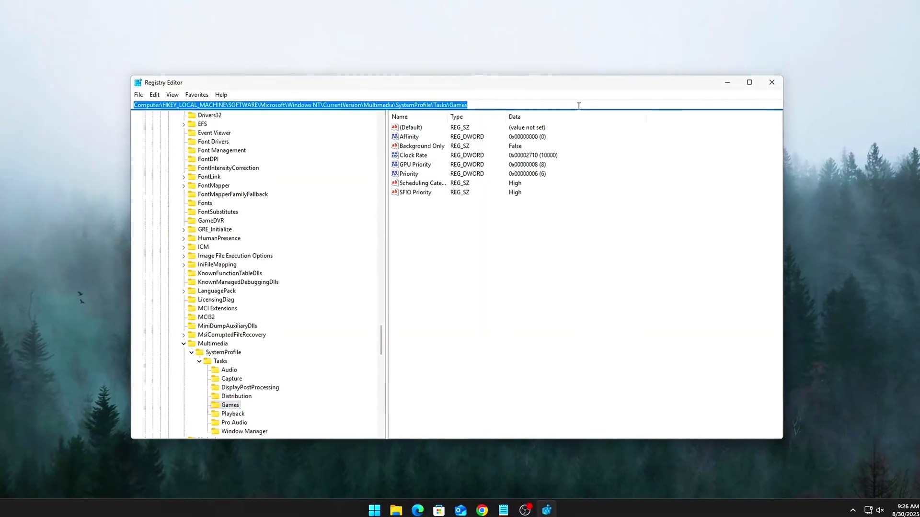
pyautogui.write('HKEY_LOCAL_MACHINE\\SYSTEM\\CurrentControlSet\\Control\\Power\\PowerSettings')
pyautogui.press('Return')
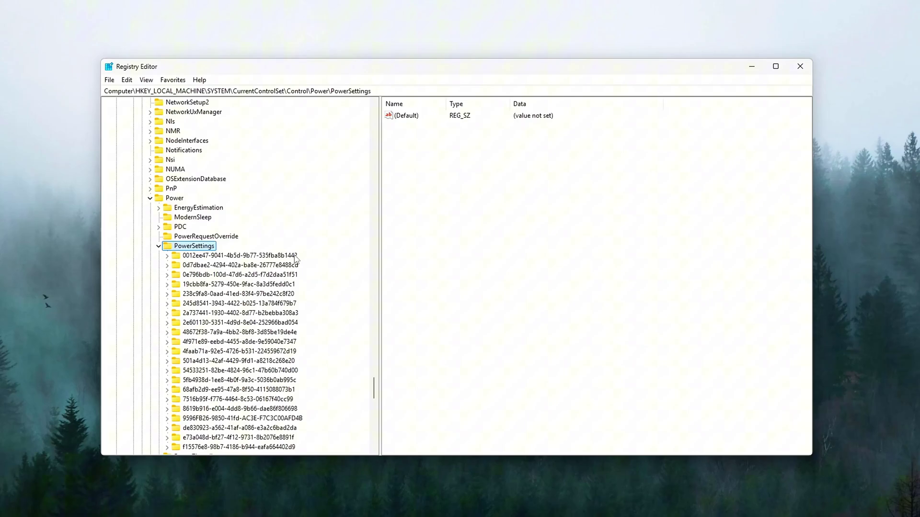
pyautogui.scroll(-2, 271, 400)
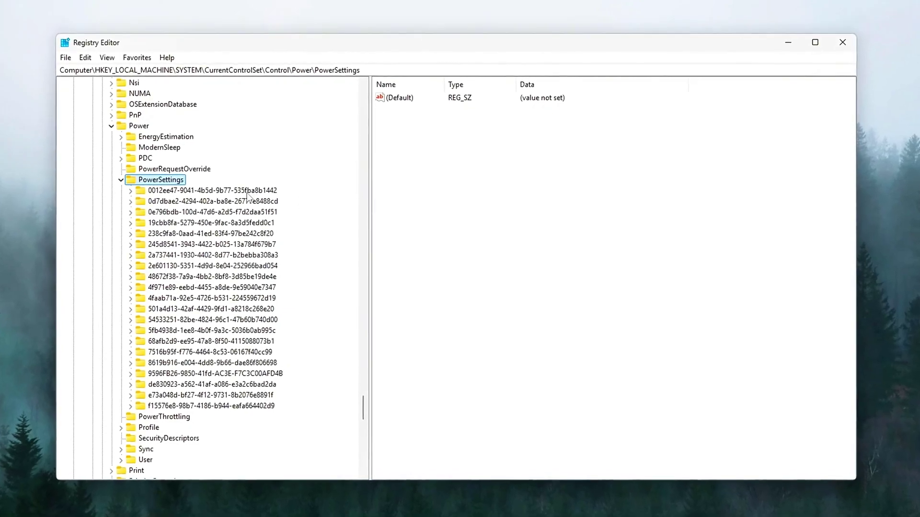
pyautogui.press('Down')
pyautogui.press('Down')
pyautogui.press('Down')
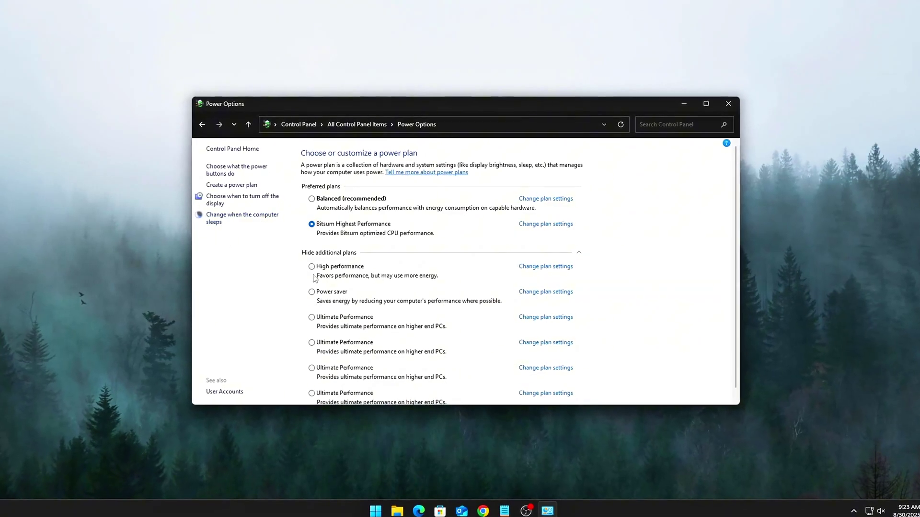
# Open the advanced power settings of Bitsum Highest Performance and centre the dialog
pyautogui.click(559, 231)
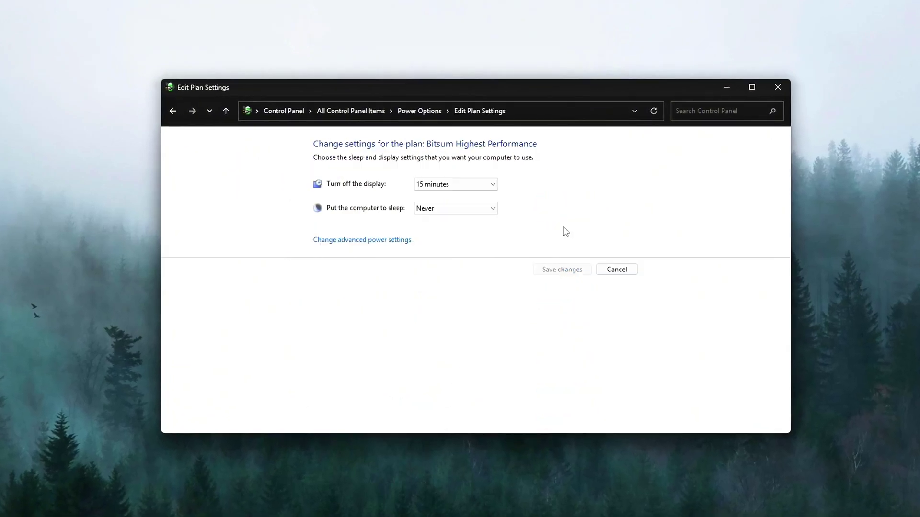
pyautogui.click(347, 240)
pyautogui.scroll(-1, 237, 192)
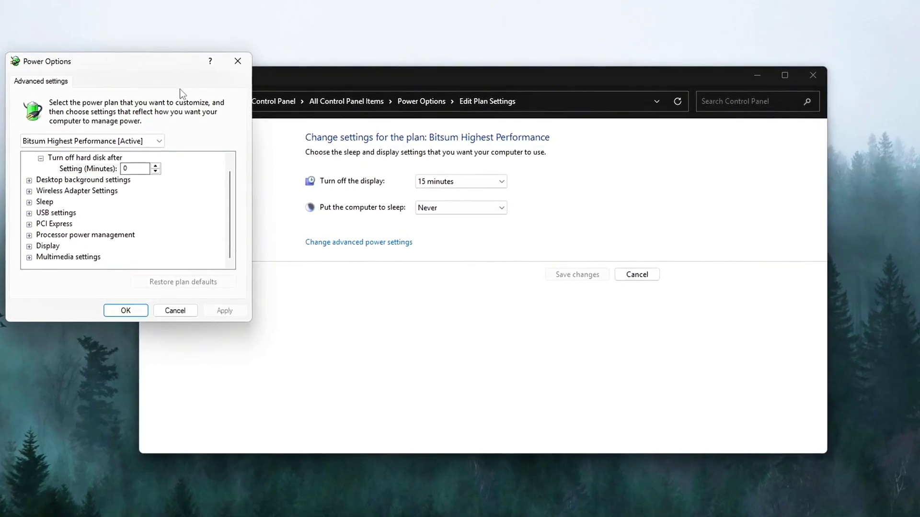
pyautogui.moveTo(160, 72); pyautogui.dragTo(470, 132)
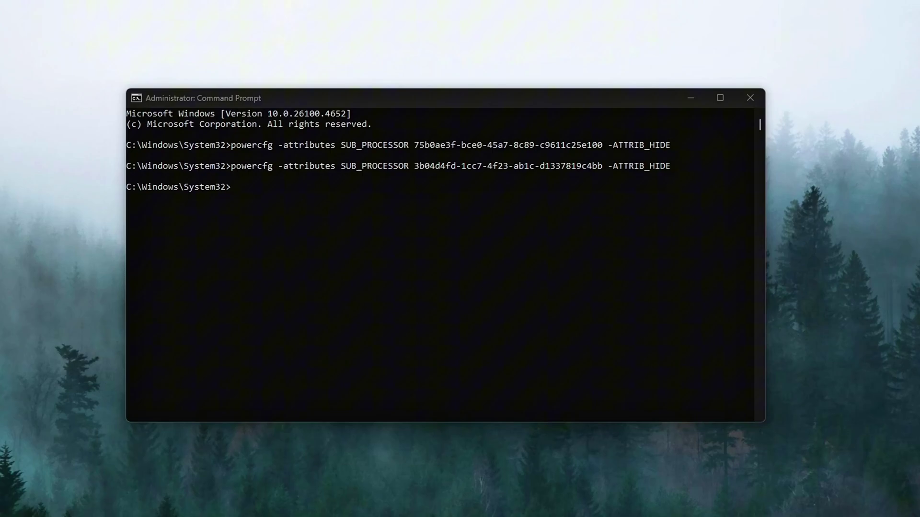
# Unhide processor settings 0cc5b647, be337238 and 5d76a2ca with powercfg, then enter cls
pyautogui.write('powercfg -attributes SUB_PROCESSOR 0cc5b647-c1df-4637-891a-dec35c318583 -ATTRIB_HIDE')
pyautogui.press('Return')
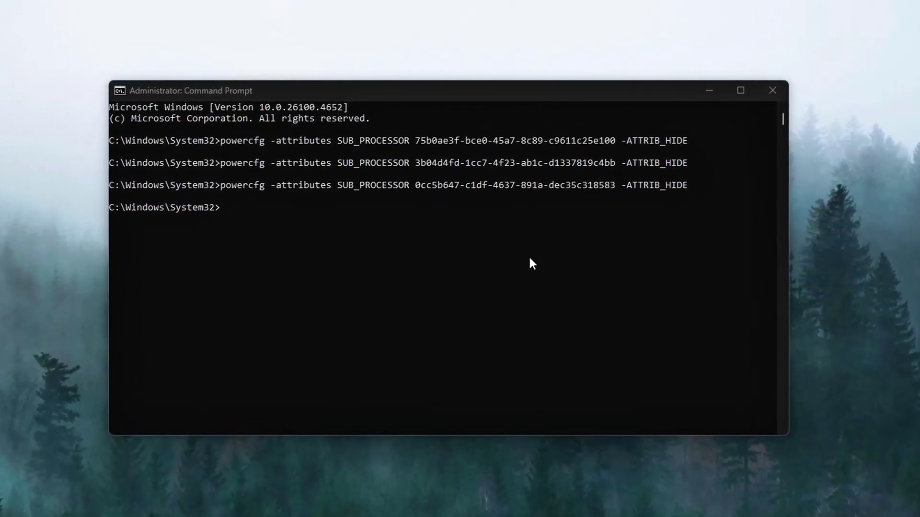
pyautogui.write('powercfg -attributes SUB_PROCESSOR be337238-0d82-4146-a960-4f3749d470c7 -ATTRIB_HIDE')
pyautogui.press('Return')
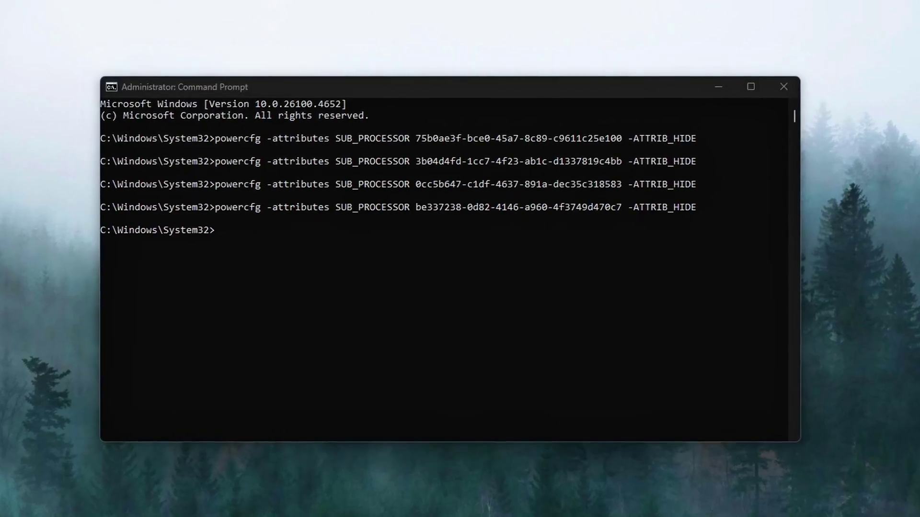
pyautogui.hotkey('ctrl', 'v')
pyautogui.press('Return')
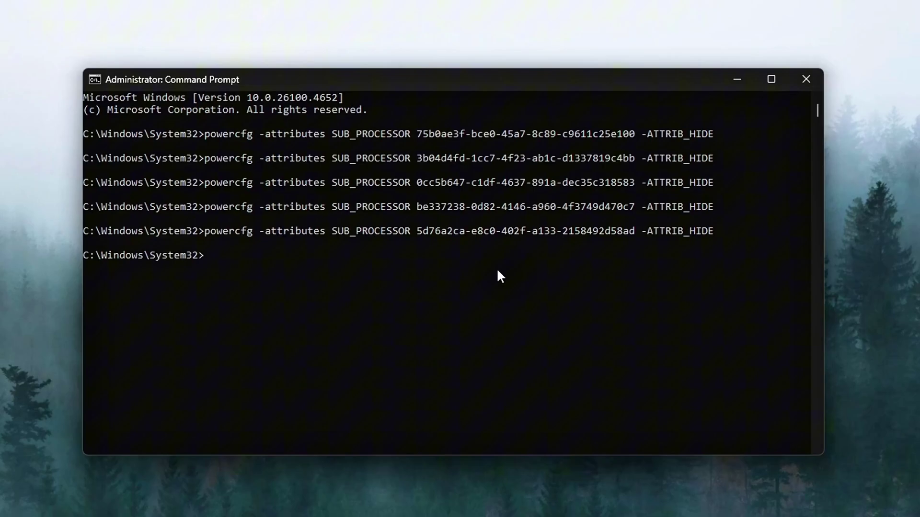
pyautogui.write('cl')
pyautogui.write('s')
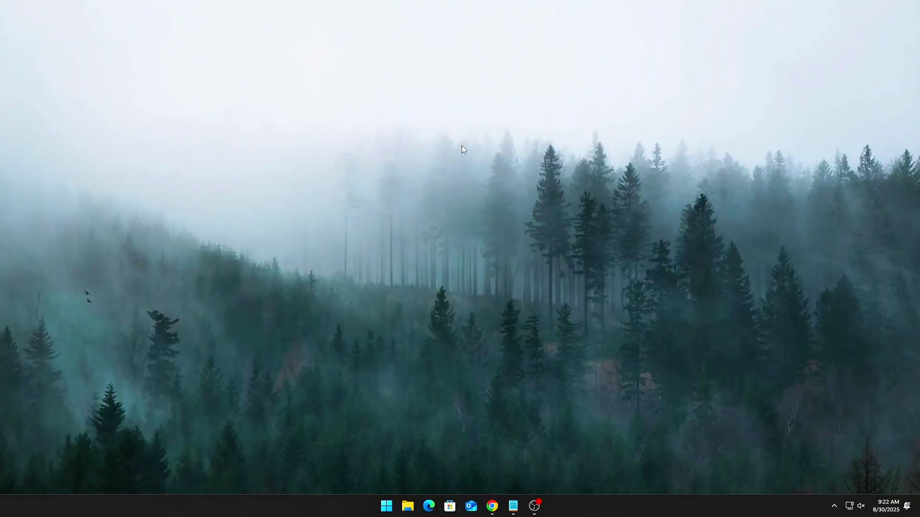
# Launch Command Prompt as administrator from search and move it nearer the screen centre
pyautogui.press('super+s')
pyautogui.write('cmd')
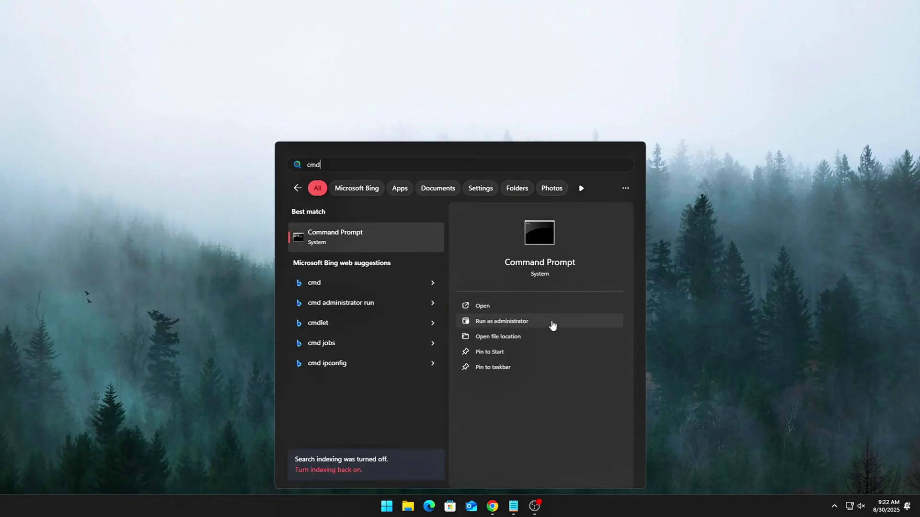
pyautogui.click(485, 322)
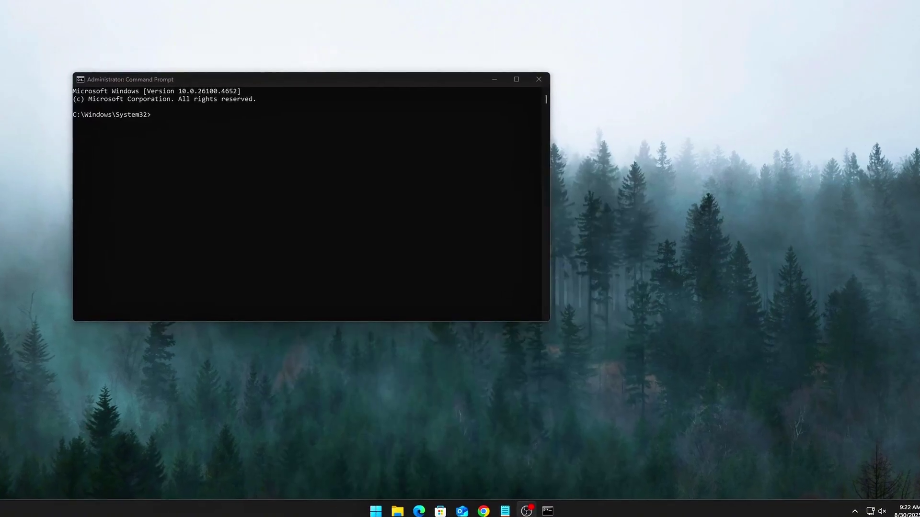
pyautogui.moveTo(419, 81); pyautogui.dragTo(528, 124)
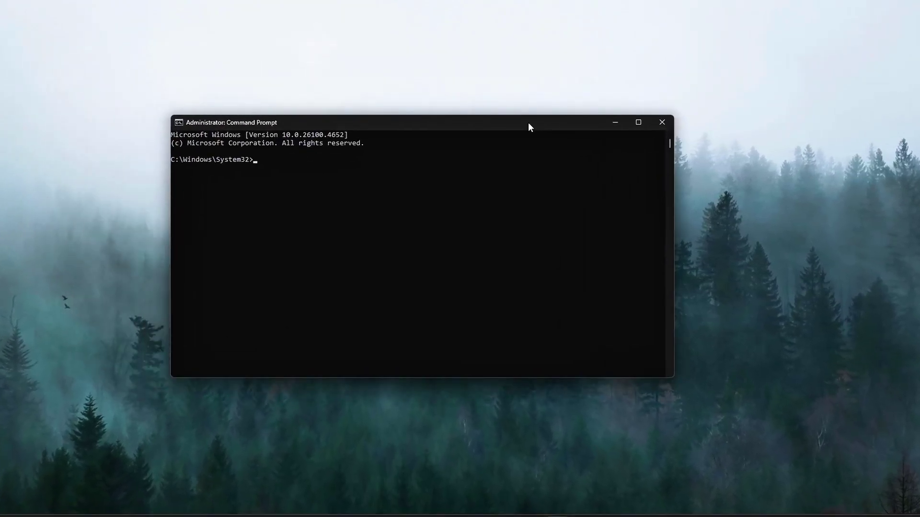
# Unhide processor settings 75b0ae3f, 3b04d4fd, be337238 and 5d76a2ca, then clear the console with cls
pyautogui.write('powercfg -attributes SUB_PROCESSOR 75b0ae3f-bce0-45a7-8c89-c9611c25e100 -ATTRIB_HIDE')
pyautogui.press('Return')
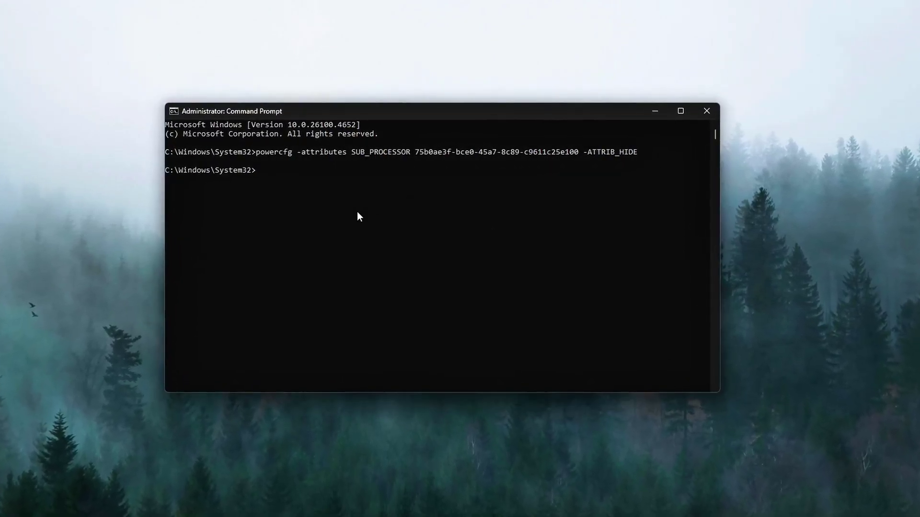
pyautogui.write('powercfg -attributes SUB_PROCESSOR 3b04d4fd-1cc7-4f23-ab1c-d1337819c4bb -ATTRIB_HIDE')
pyautogui.press('Return')
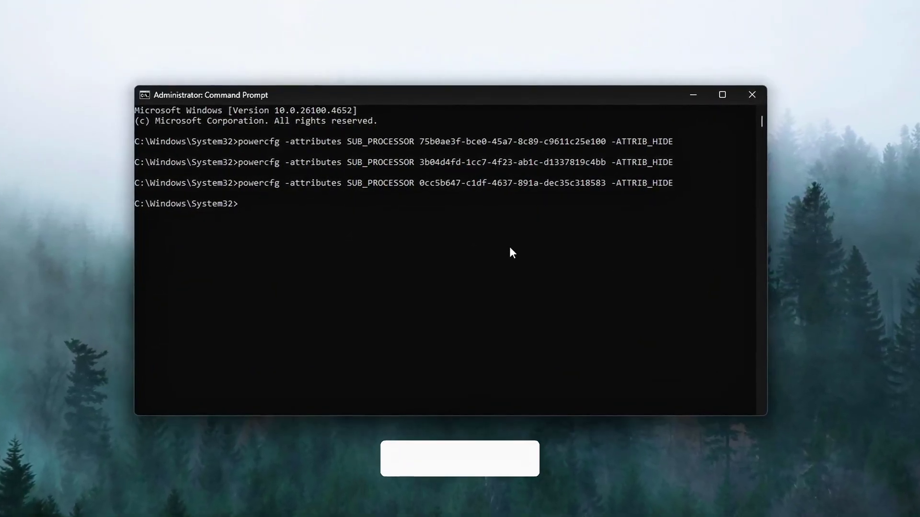
pyautogui.write('powercfg -attributes SUB_PROCESSOR be337238-0d82-4146-a960-4f3749d470c7 -ATTRIB_HIDE')
pyautogui.press('Return')
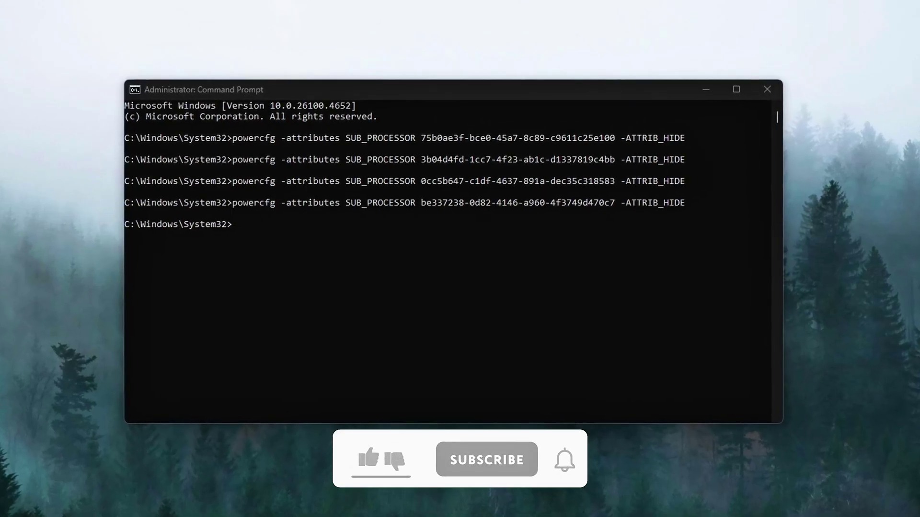
pyautogui.hotkey('ctrl', 'v')
pyautogui.press('Return')
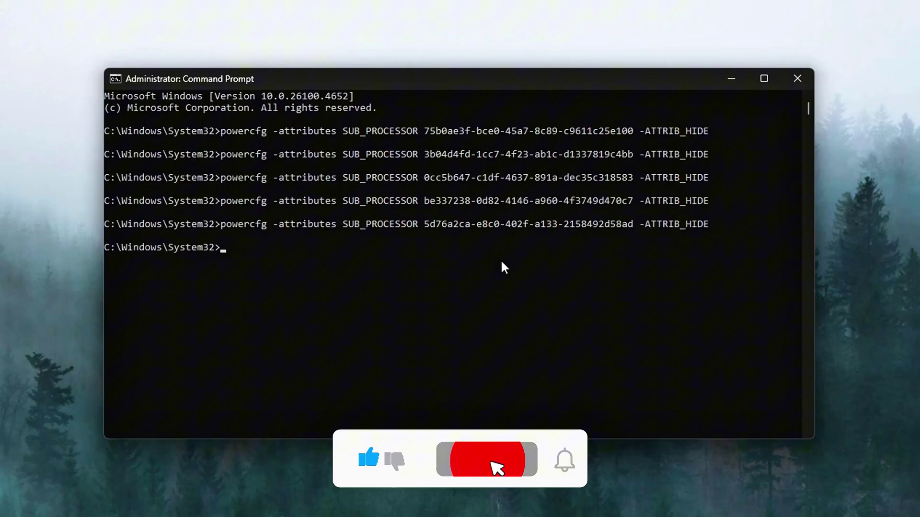
pyautogui.write('cls')
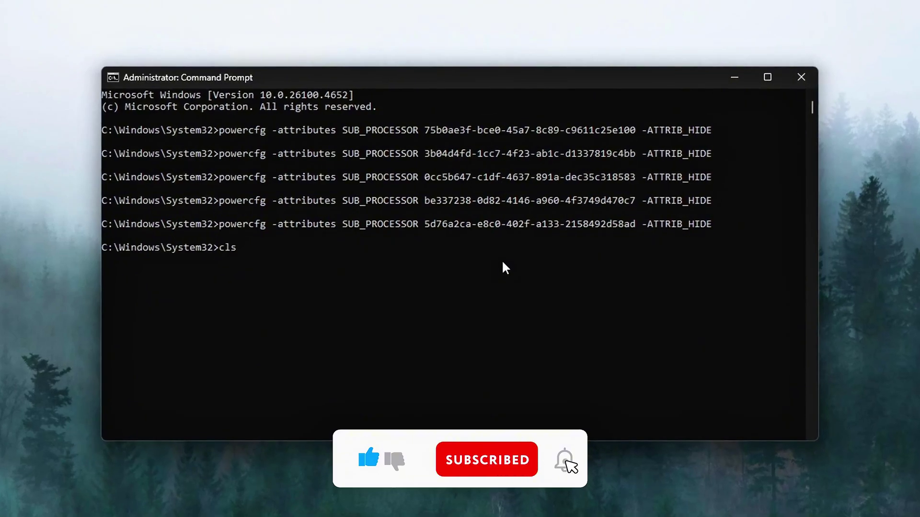
pyautogui.press('Return')
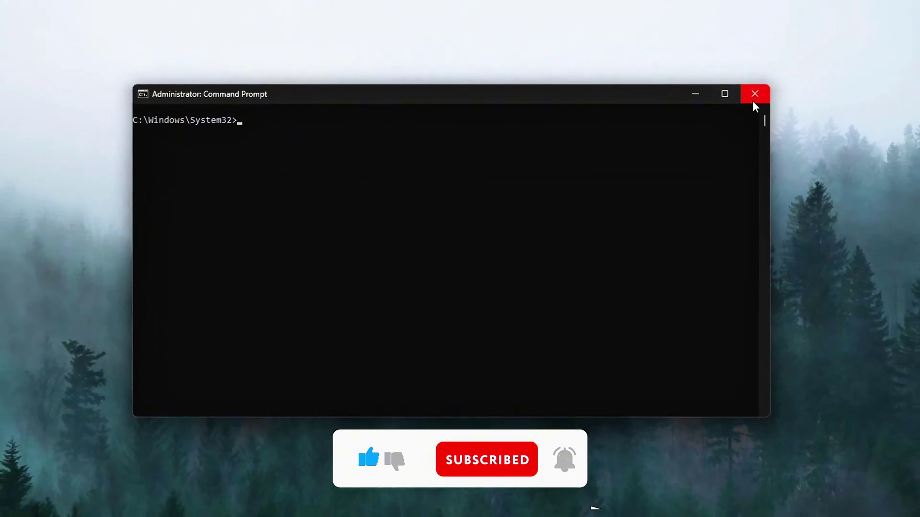
# Close Command Prompt and open Control Panel from Windows search
pyautogui.click(753, 101)
pyautogui.press('super')
pyautogui.write('contr')
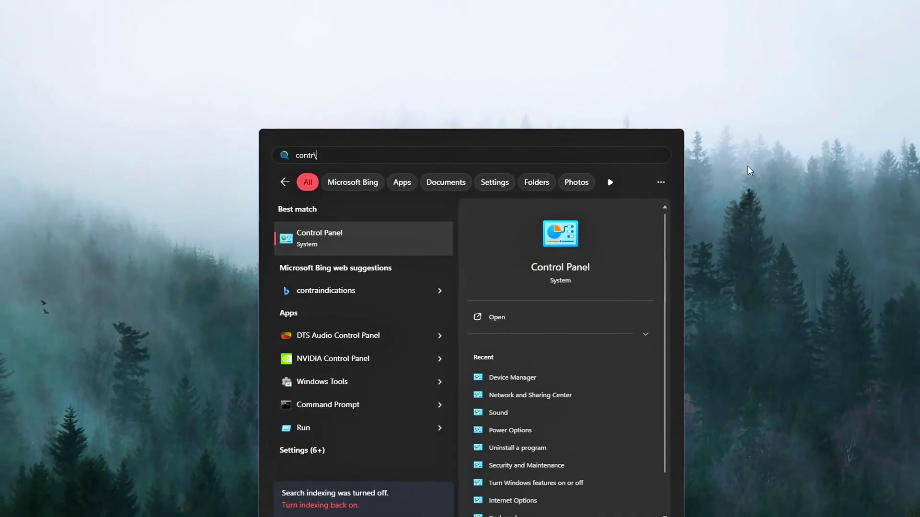
pyautogui.press('Return')
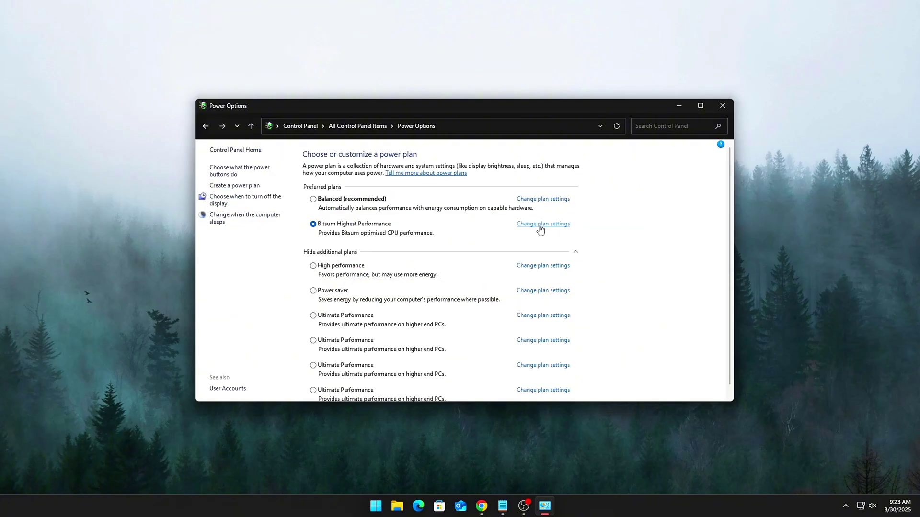
# Open Bitsum Highest Performance's advanced power settings and move the dialog to the middle
pyautogui.click(540, 225)
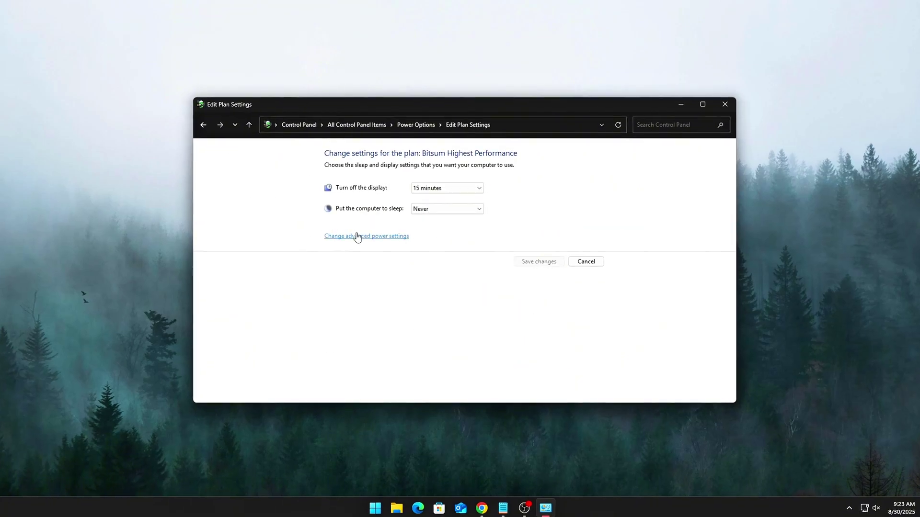
pyautogui.click(356, 236)
pyautogui.scroll(-1, 250, 182)
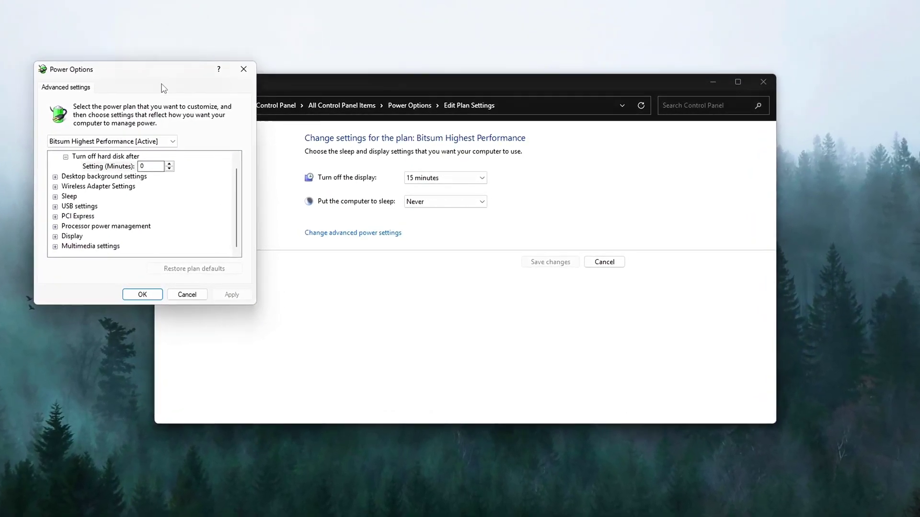
pyautogui.moveTo(163, 77); pyautogui.dragTo(459, 119)
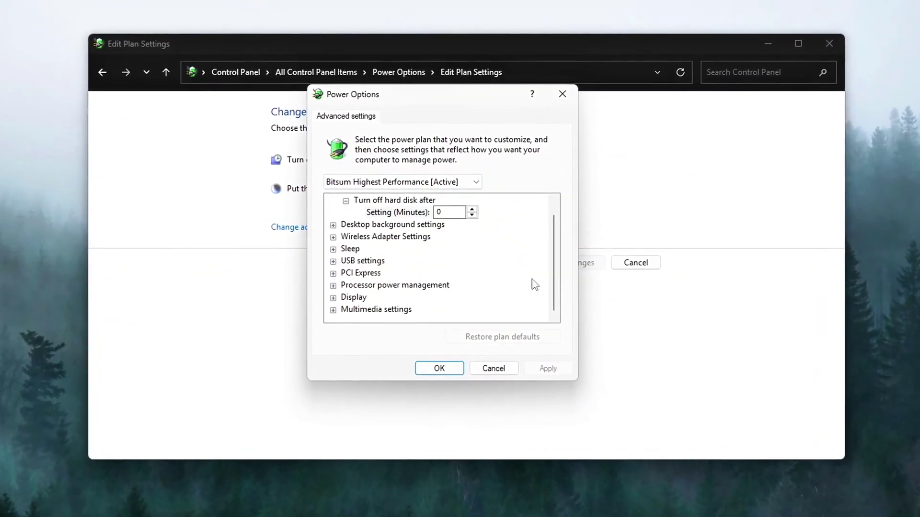
pyautogui.scroll(1, 473, 278)
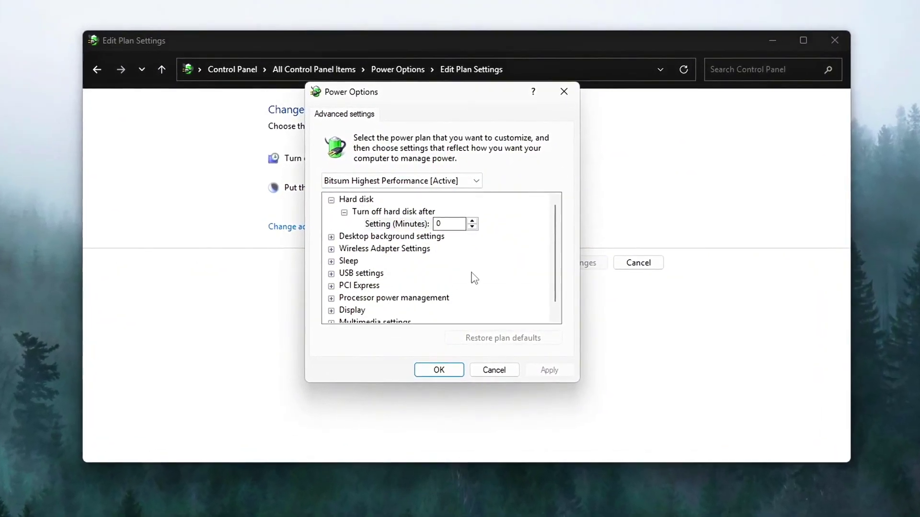
pyautogui.scroll(-1, 472, 276)
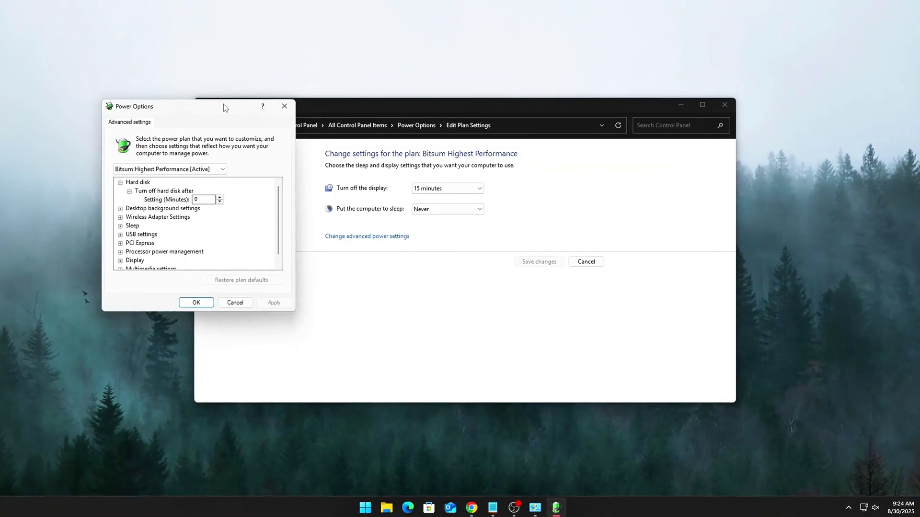
# Centre the advanced settings dialog and expand Processor power management to show the unhidden entries
pyautogui.moveTo(223, 104); pyautogui.dragTo(445, 151)
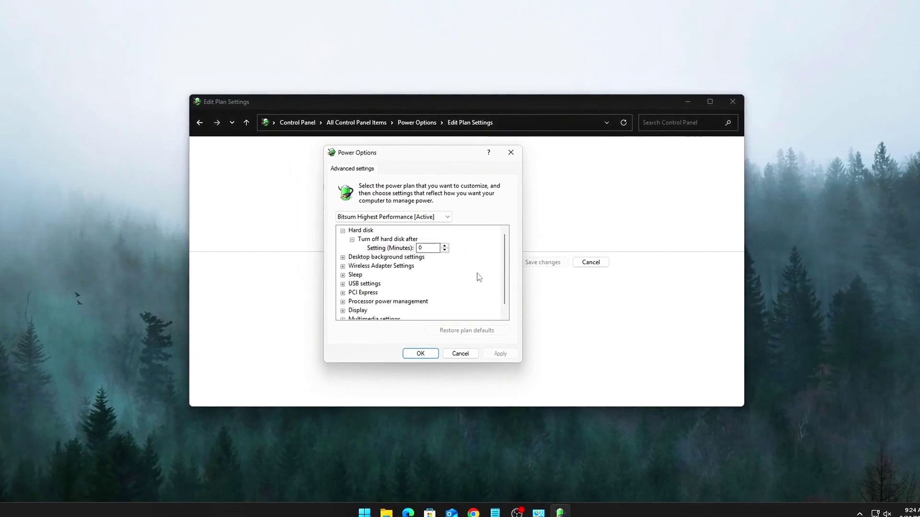
pyautogui.scroll(-1, 410, 296)
pyautogui.click(341, 294)
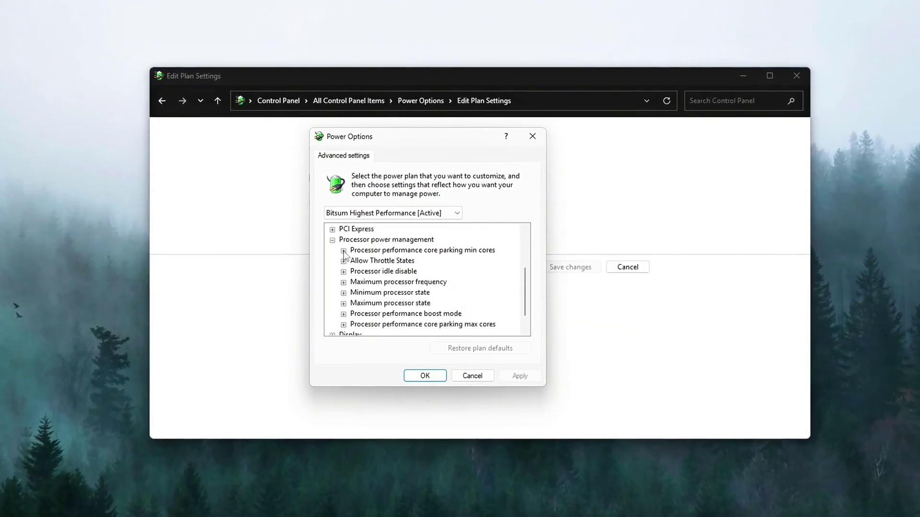
pyautogui.click(343, 251)
pyautogui.click(399, 262)
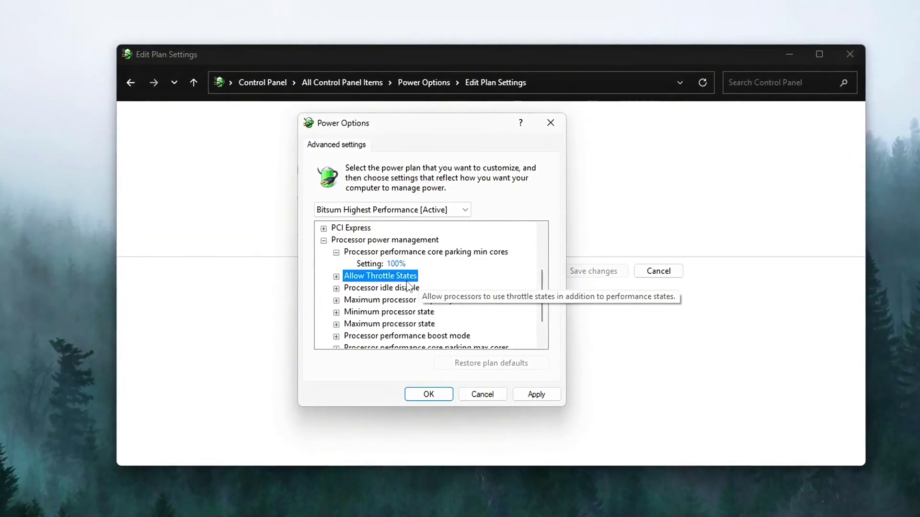
pyautogui.scroll(-1, 479, 339)
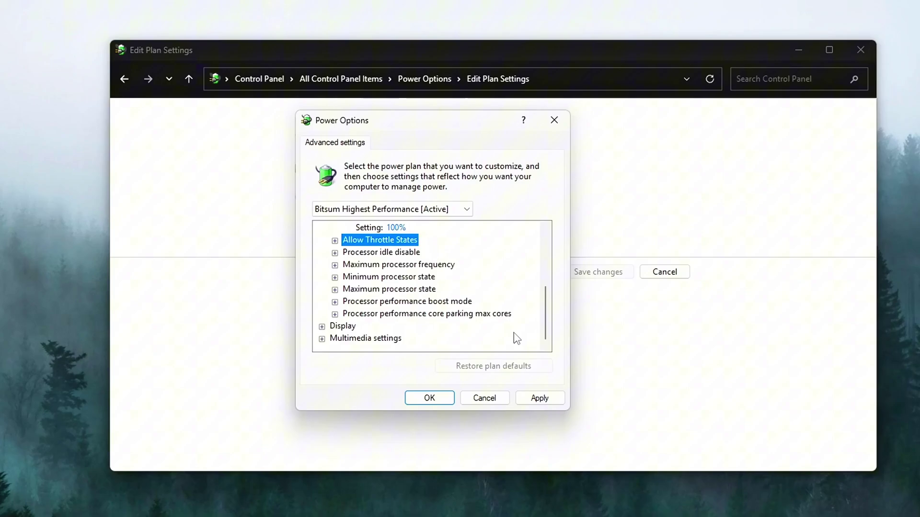
pyautogui.moveTo(546, 331); pyautogui.dragTo(548, 317)
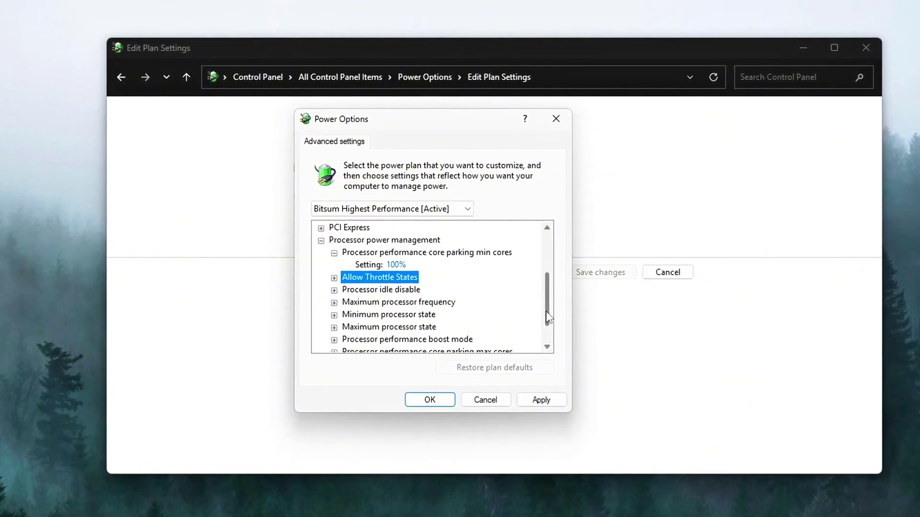
pyautogui.click(334, 254)
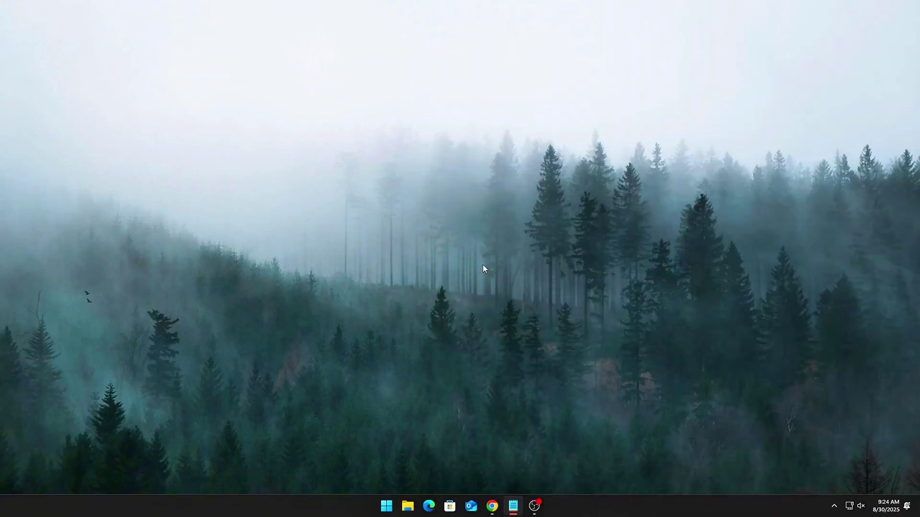
# Reopen Control Panel, open Bitsum Highest Performance's advanced settings and expand Processor power management
pyautogui.press('super')
pyautogui.write('contr')
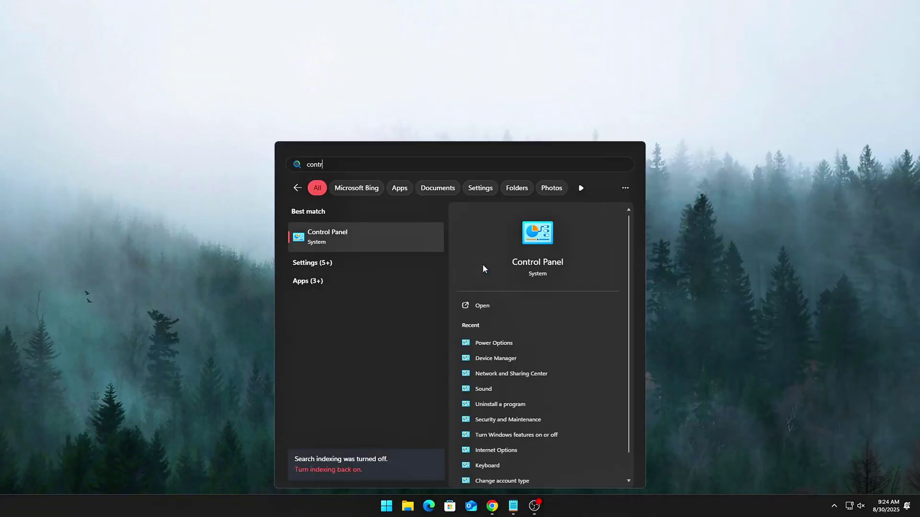
pyautogui.press('Return')
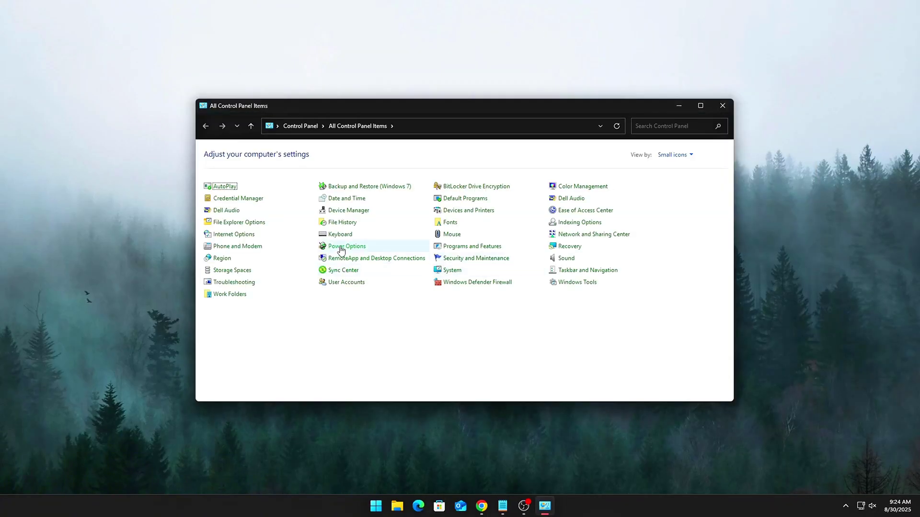
pyautogui.click(550, 226)
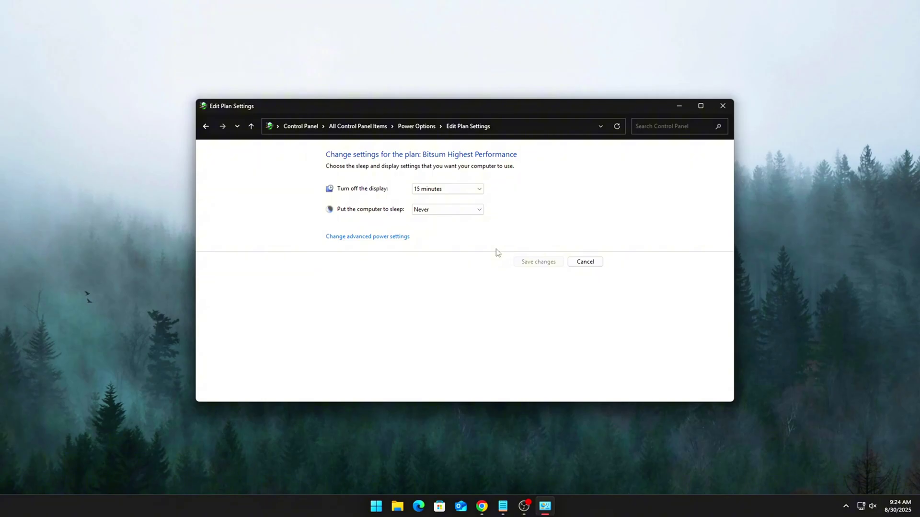
pyautogui.click(380, 236)
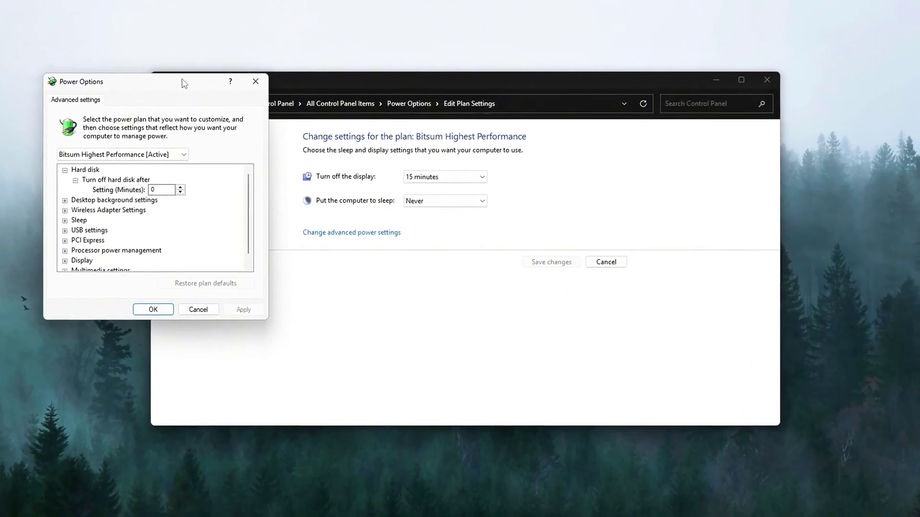
pyautogui.moveTo(194, 89); pyautogui.dragTo(444, 143)
pyautogui.scroll(-1, 478, 278)
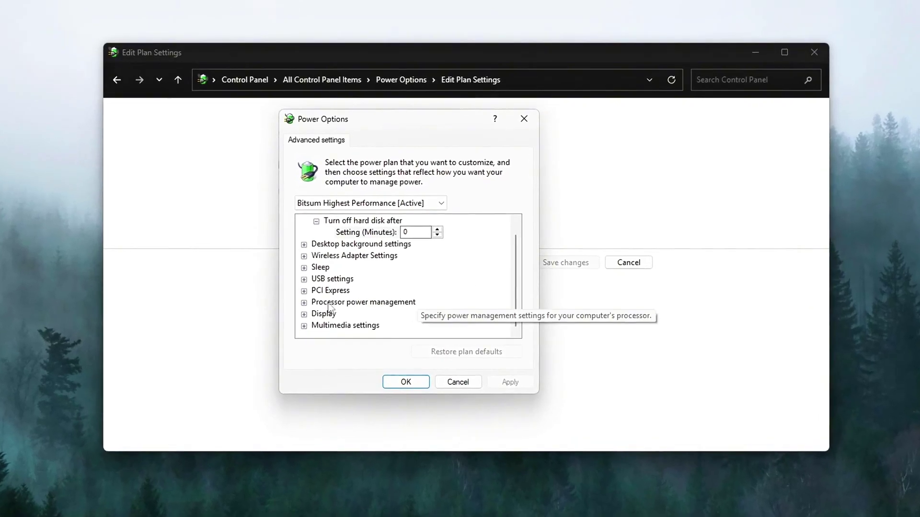
pyautogui.click(309, 301)
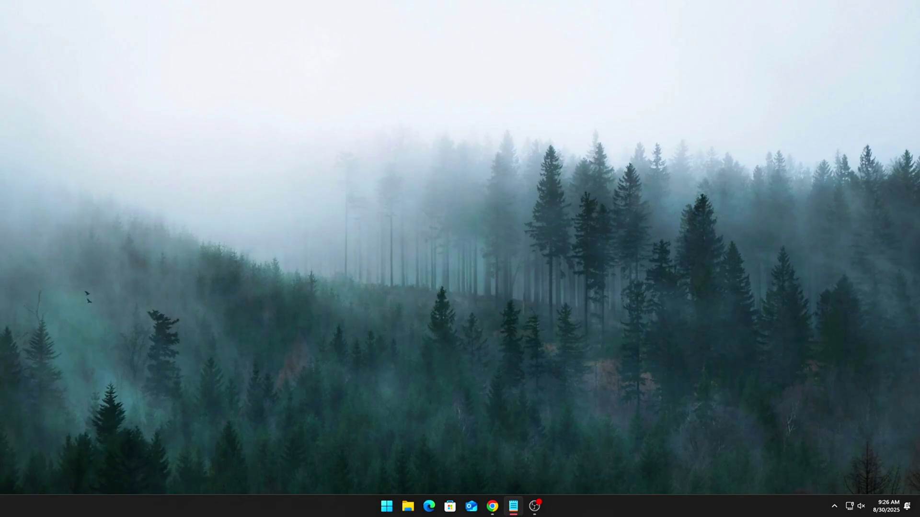
# Launch regedit from the Run box and go to HKLM\SYSTEM\CurrentControlSet\Control\Power\PowerSettings
pyautogui.press('super+r')
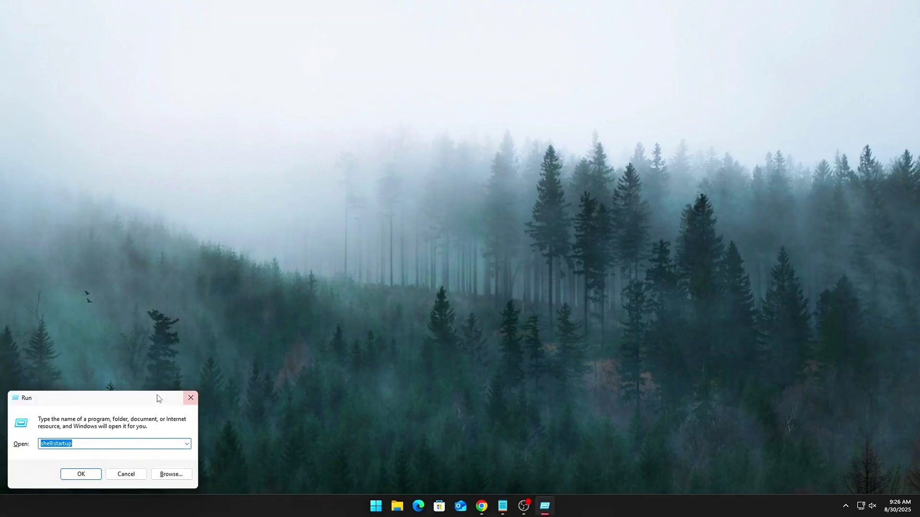
pyautogui.moveTo(109, 400); pyautogui.dragTo(444, 195)
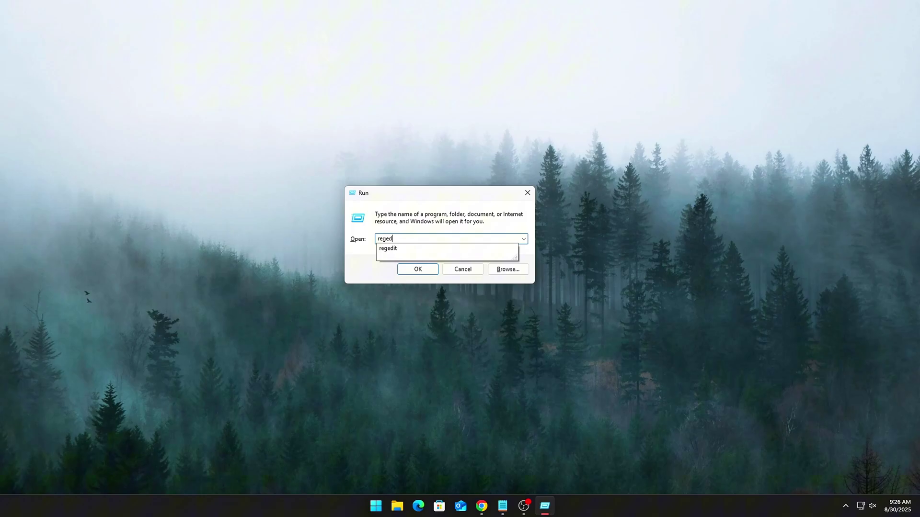
pyautogui.press('Return')
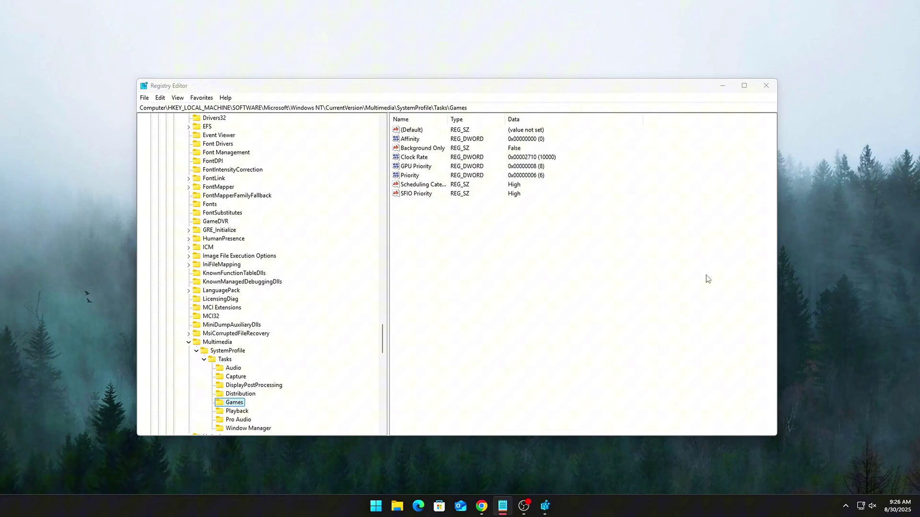
pyautogui.write('Computer\\HKEY_LOCAL_MACHINE\\SYSTEM\\CurrentControlSet\\Control\\Power\\PowerSettings')
pyautogui.press('Return')
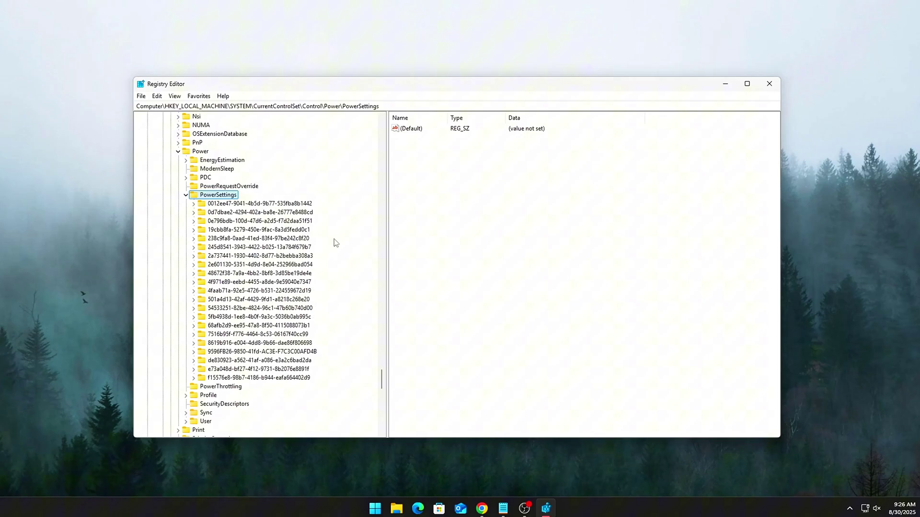
pyautogui.click(287, 203)
pyautogui.click(285, 211)
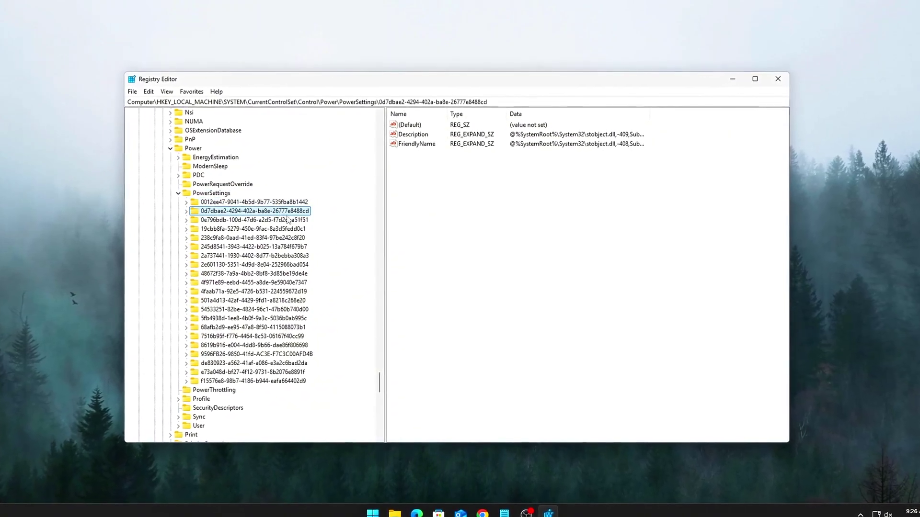
pyautogui.click(284, 221)
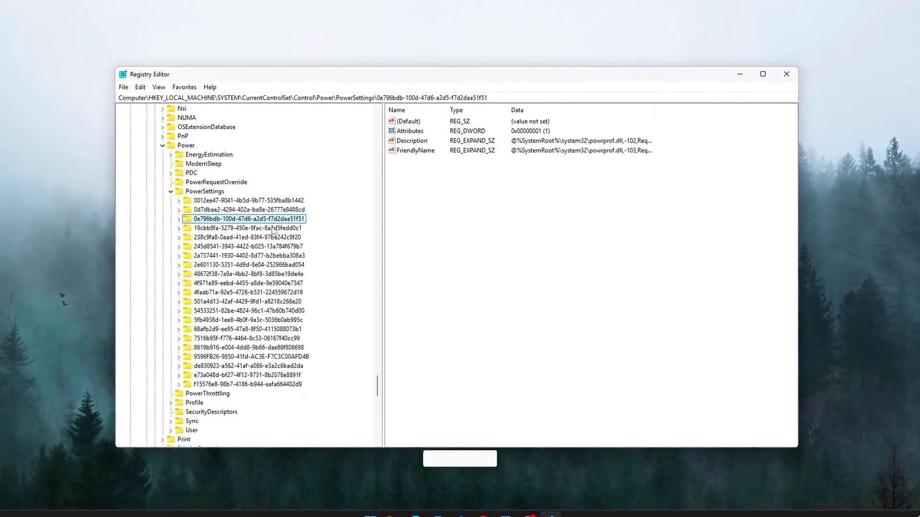
pyautogui.click(276, 229)
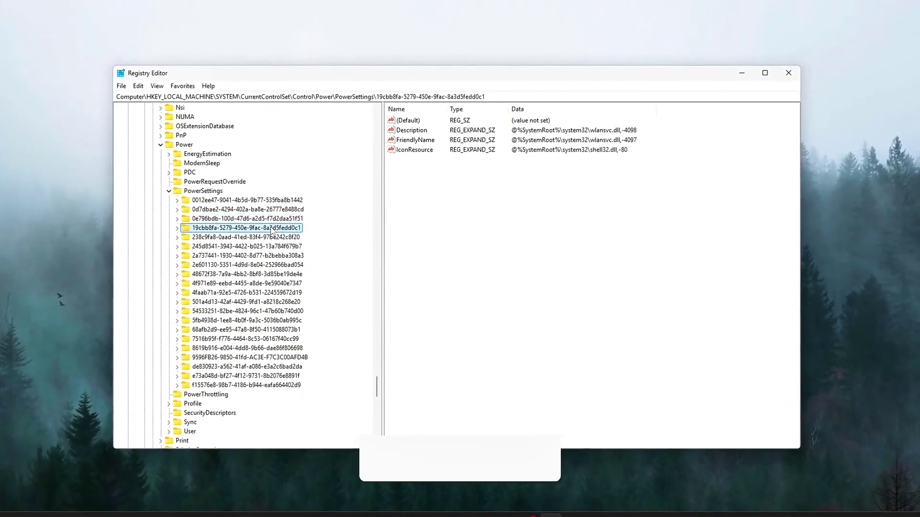
pyautogui.click(271, 237)
pyautogui.click(271, 246)
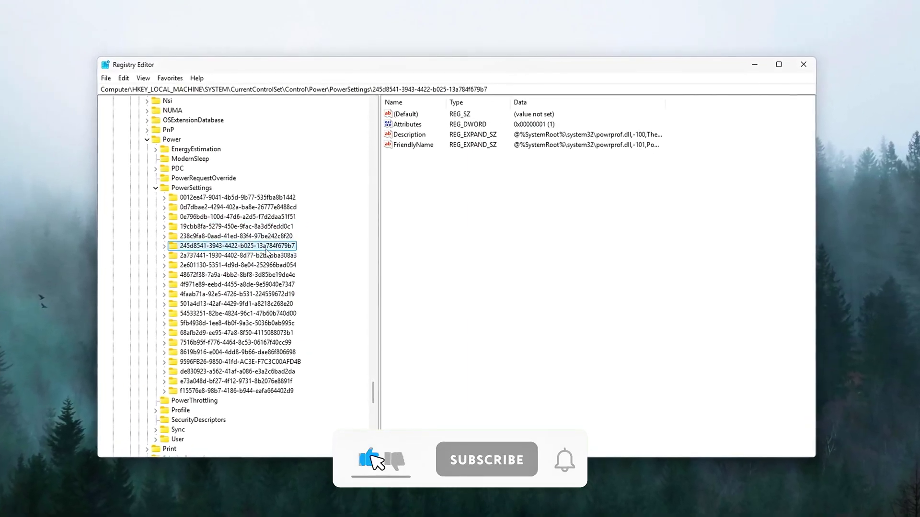
pyautogui.doubleClick(399, 125)
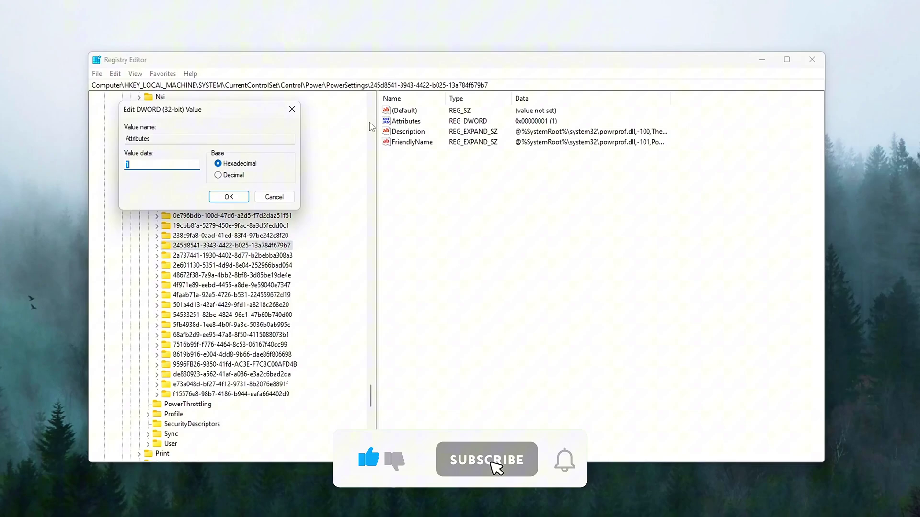
pyautogui.moveTo(192, 112); pyautogui.dragTo(631, 243)
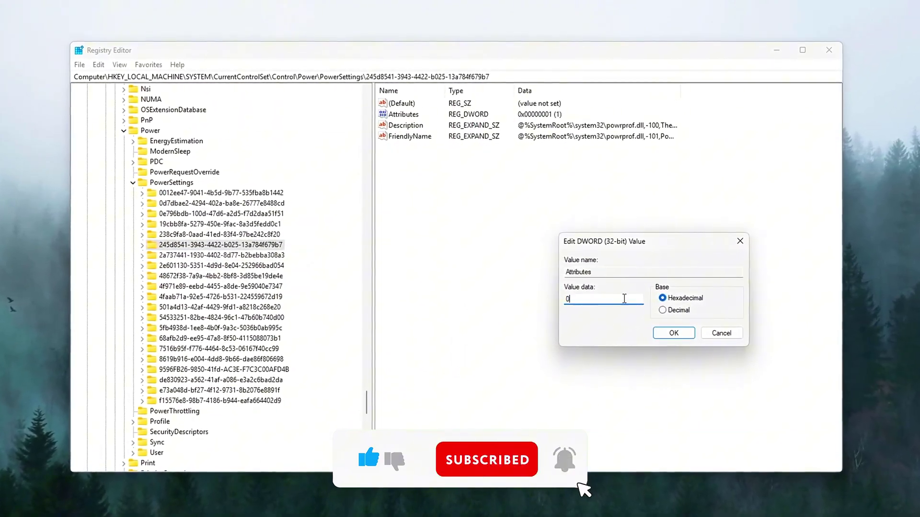
pyautogui.click(671, 334)
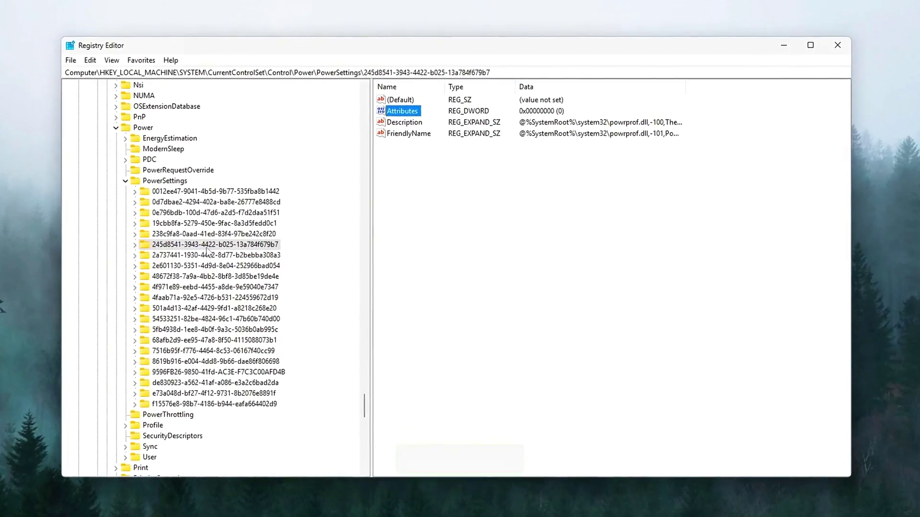
pyautogui.click(216, 255)
pyautogui.press('Down')
pyautogui.press('Down')
pyautogui.press('Down')
pyautogui.press('Down')
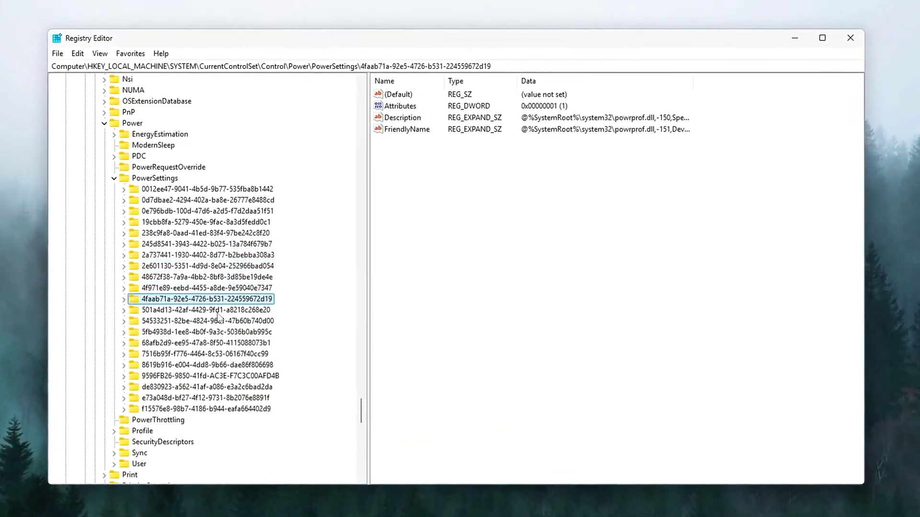
pyautogui.doubleClick(400, 106)
pyautogui.moveTo(215, 96); pyautogui.dragTo(548, 216)
pyautogui.write('0')
pyautogui.click(535, 306)
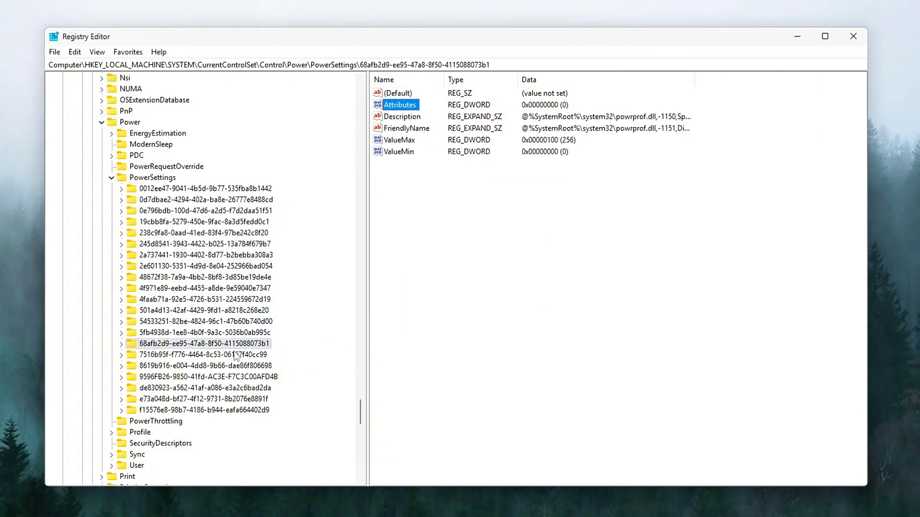
# Set Attributes to 0 under the e73a048d-bf27-4f12-9731-8b2076e8891f subkey
pyautogui.click(211, 400)
pyautogui.doubleClick(390, 105)
pyautogui.write('0')
pyautogui.click(535, 307)
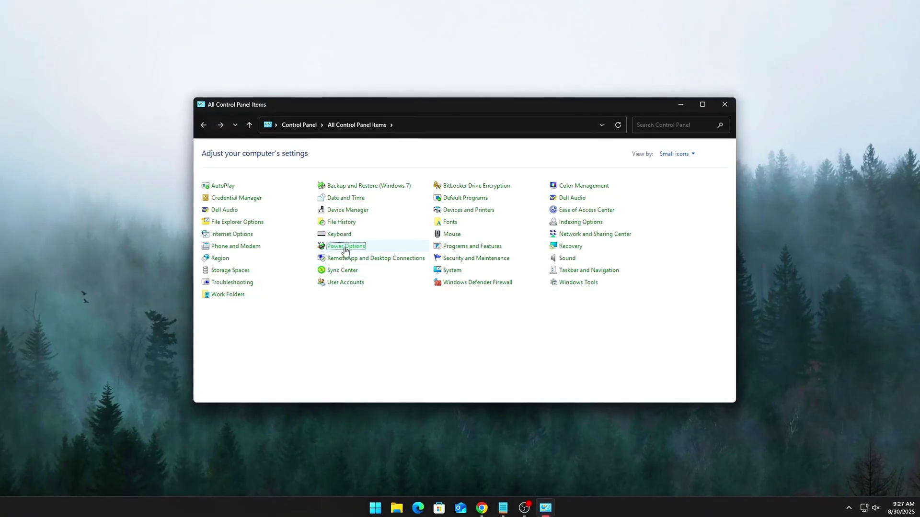
# Bring up the Bitsum Highest Performance plan's advanced power settings from Power Options
pyautogui.click(344, 246)
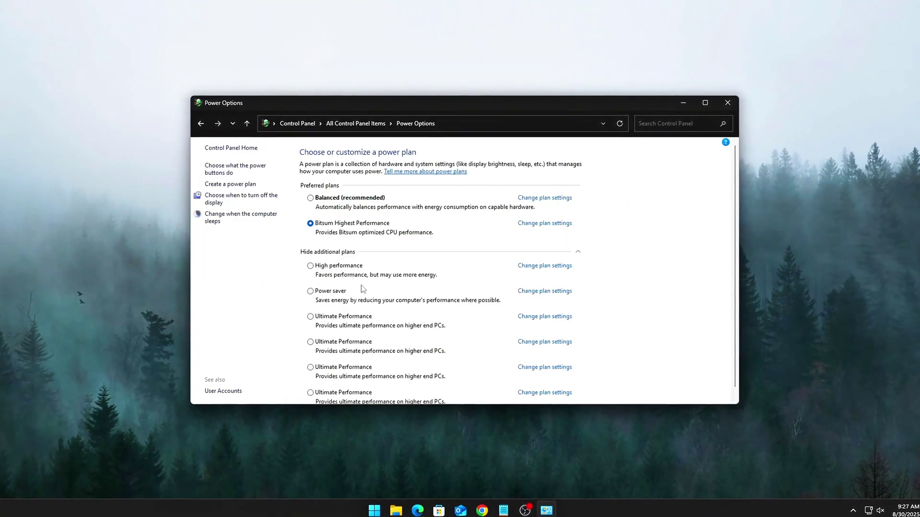
pyautogui.click(527, 224)
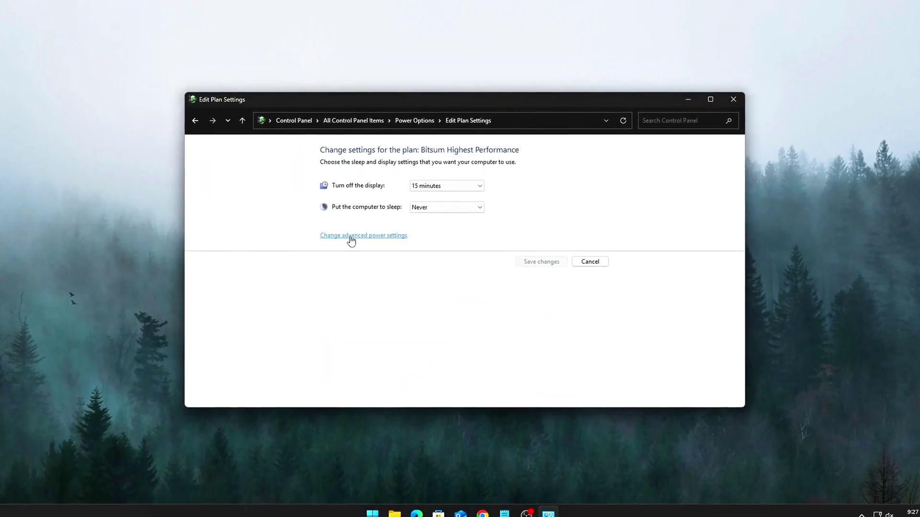
pyautogui.click(349, 237)
pyautogui.moveTo(115, 13); pyautogui.dragTo(399, 144)
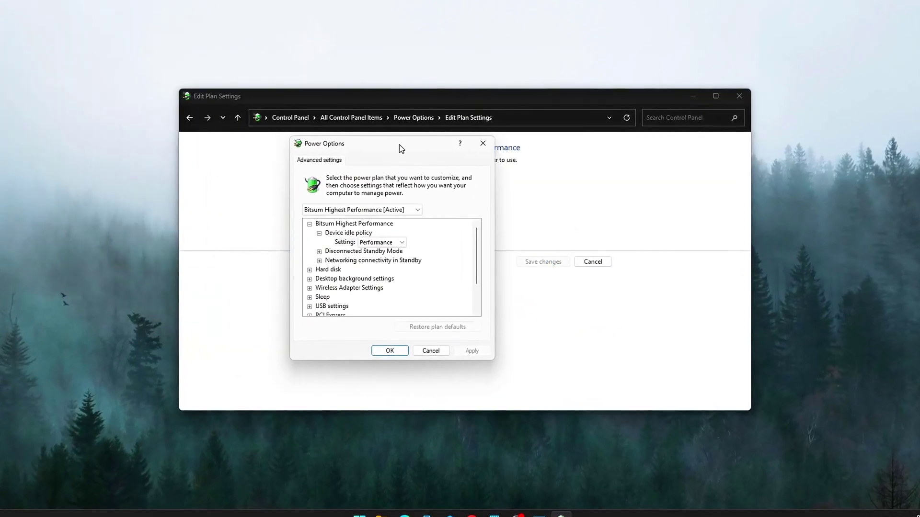
# Under Processor power management, set Processor idle disable to Enable idle
pyautogui.scroll(-1, 391, 286)
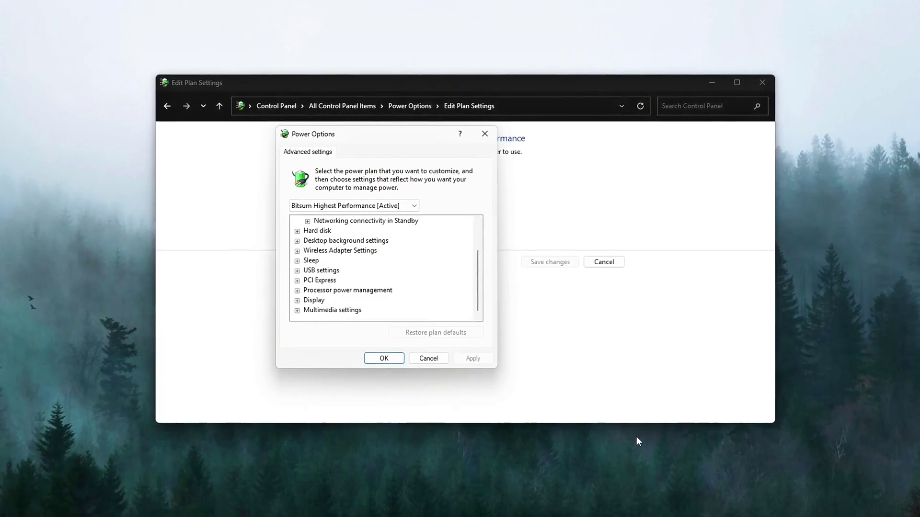
pyautogui.click(294, 291)
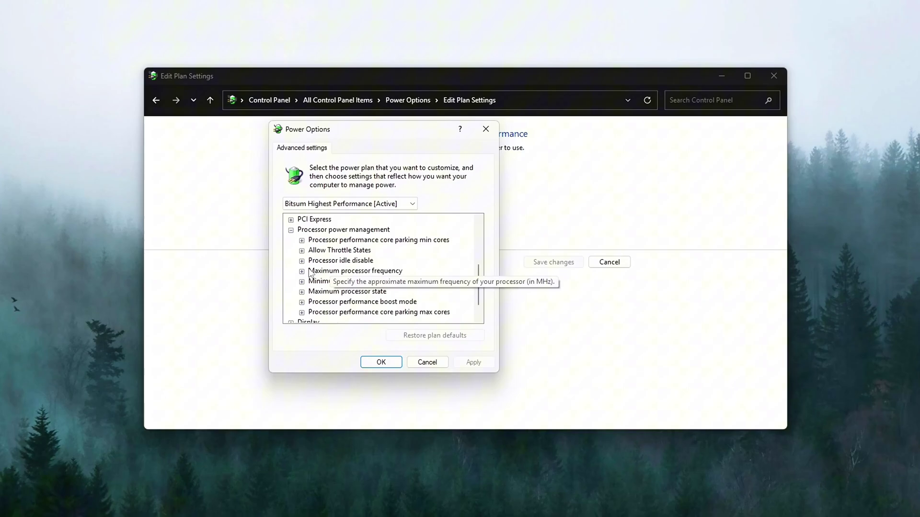
pyautogui.click(303, 261)
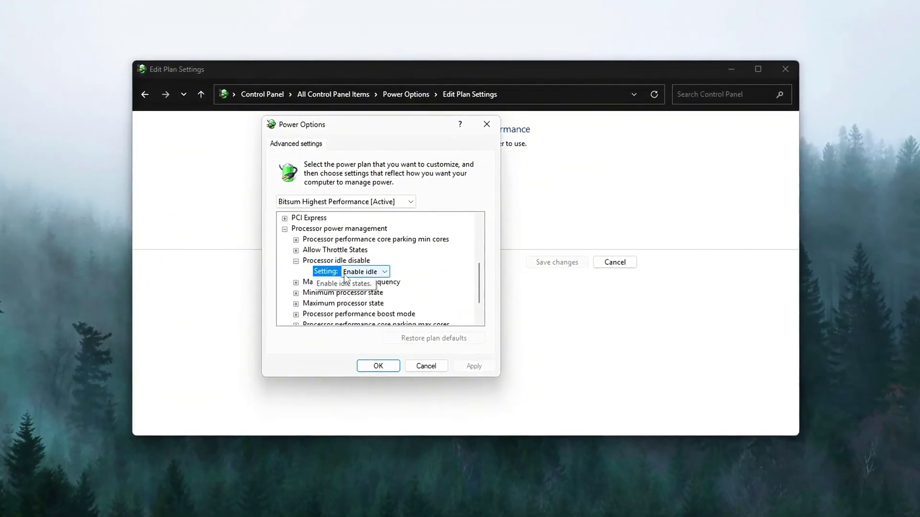
pyautogui.click(375, 272)
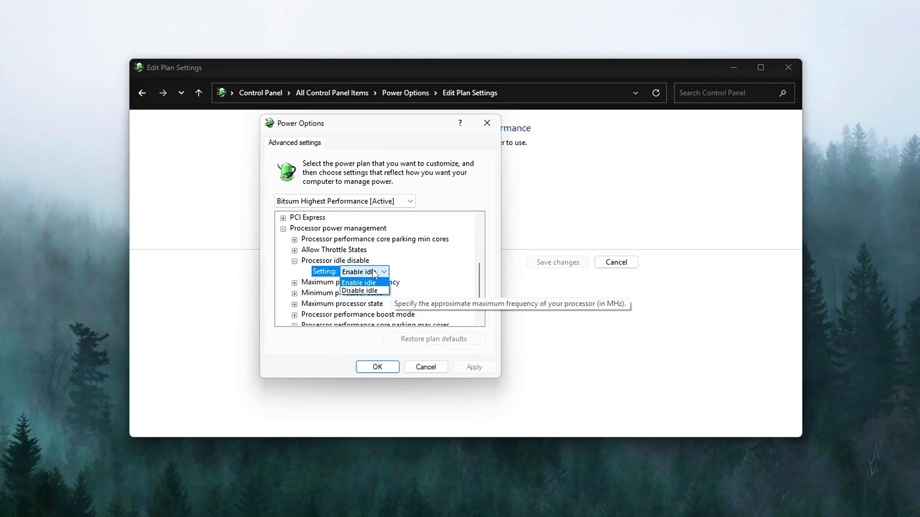
pyautogui.click(345, 285)
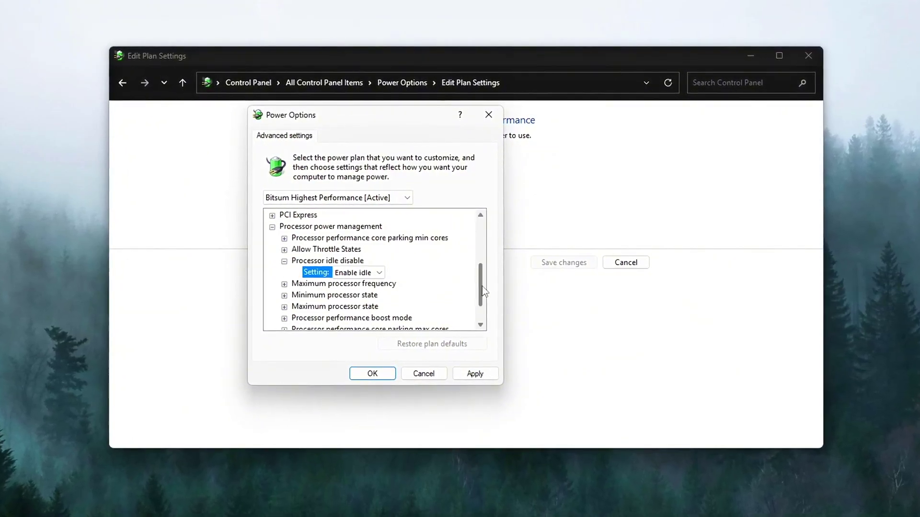
# Collapse Maximum processor frequency and expand Processor performance core parking min cores
pyautogui.moveTo(480, 285); pyautogui.dragTo(481, 300)
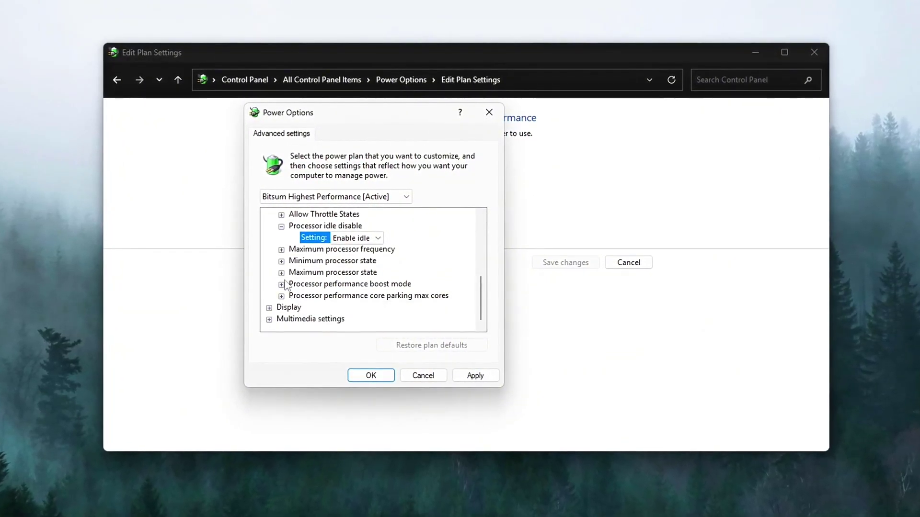
pyautogui.click(281, 250)
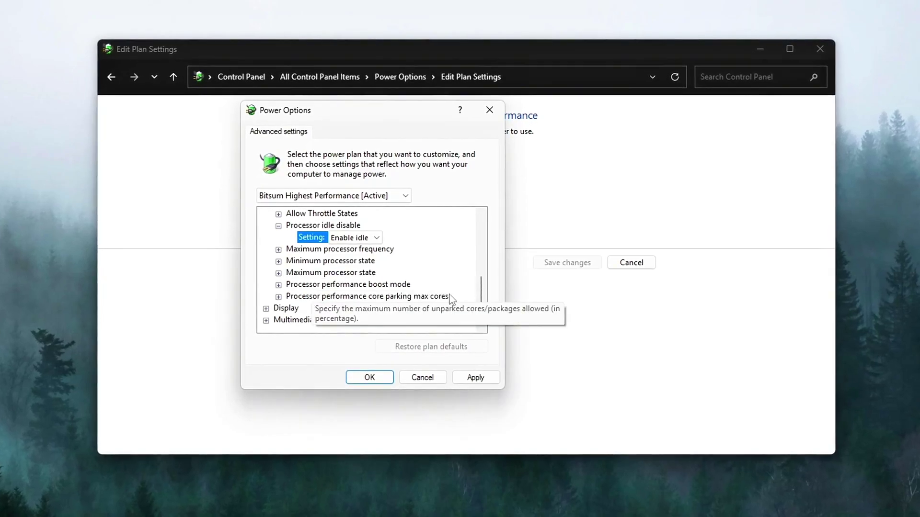
pyautogui.moveTo(485, 294); pyautogui.dragTo(485, 284)
pyautogui.click(277, 226)
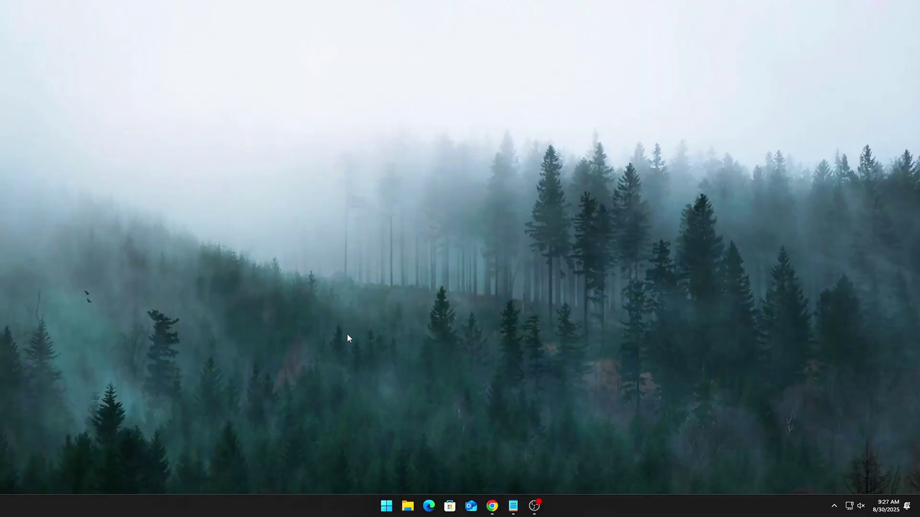
# Search 'control' and bring up the Bitsum Highest Performance plan's advanced power settings
pyautogui.press('super')
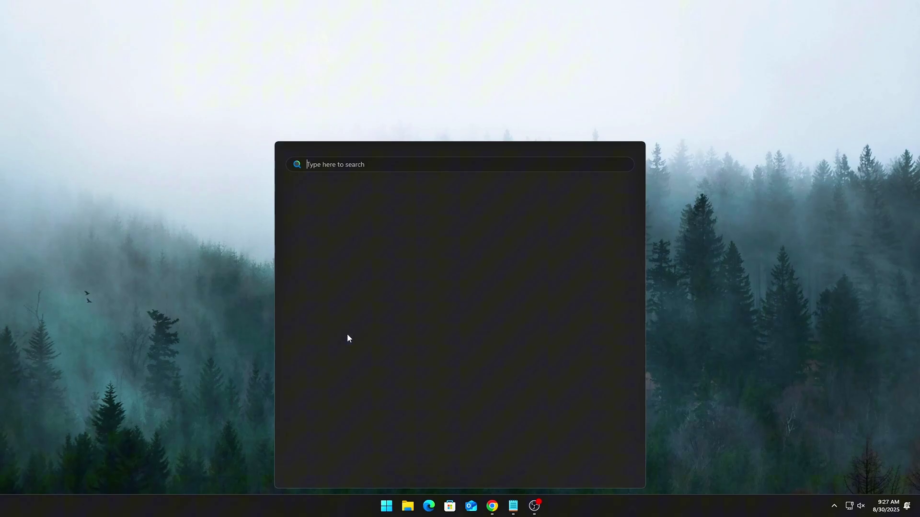
pyautogui.write('control')
pyautogui.press('Return')
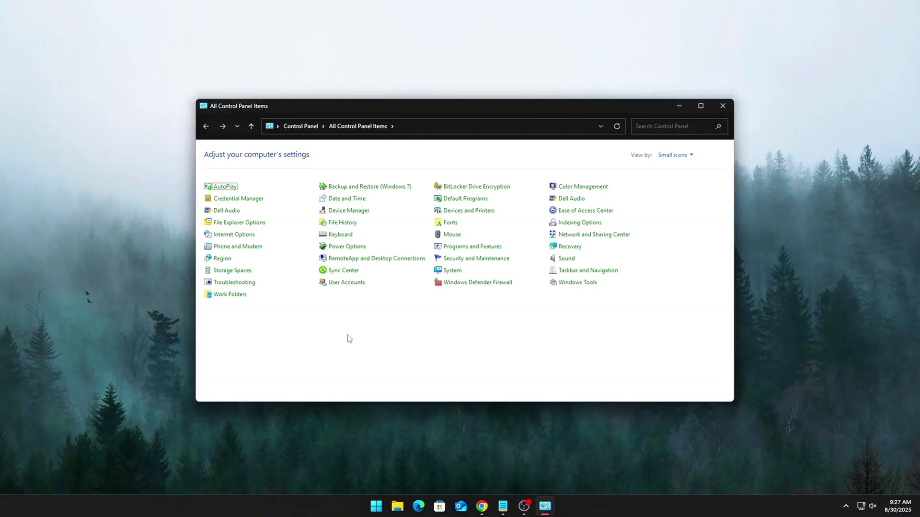
pyautogui.click(346, 247)
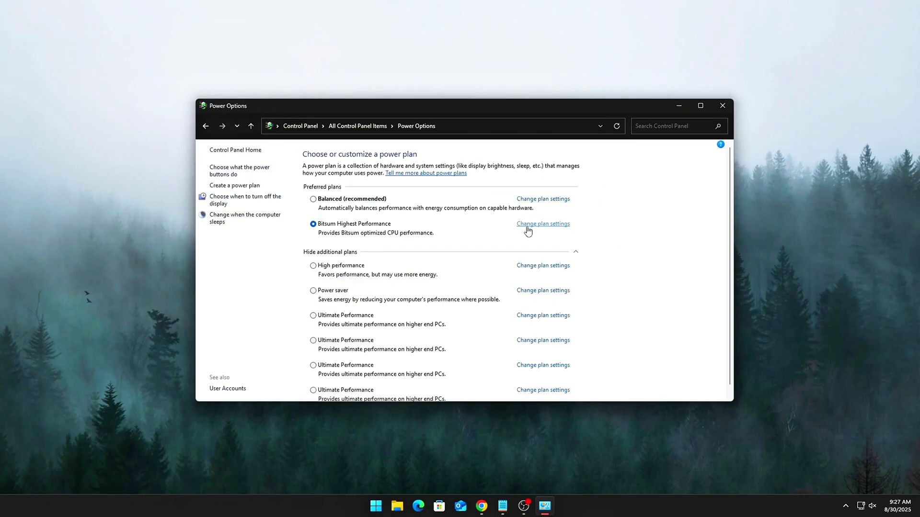
pyautogui.click(527, 225)
pyautogui.click(355, 237)
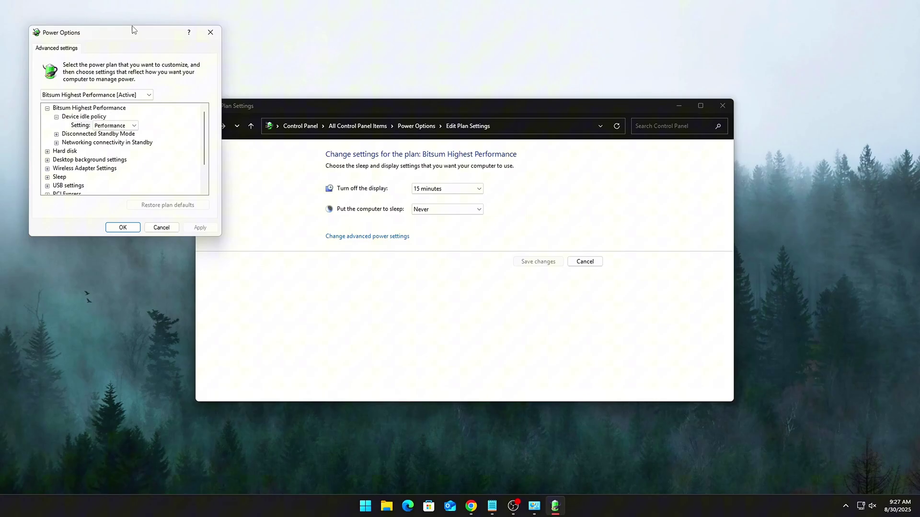
# Expand Processor power management and its Maximum processor frequency entry
pyautogui.moveTo(134, 30); pyautogui.dragTo(404, 151)
pyautogui.scroll(-2, 421, 276)
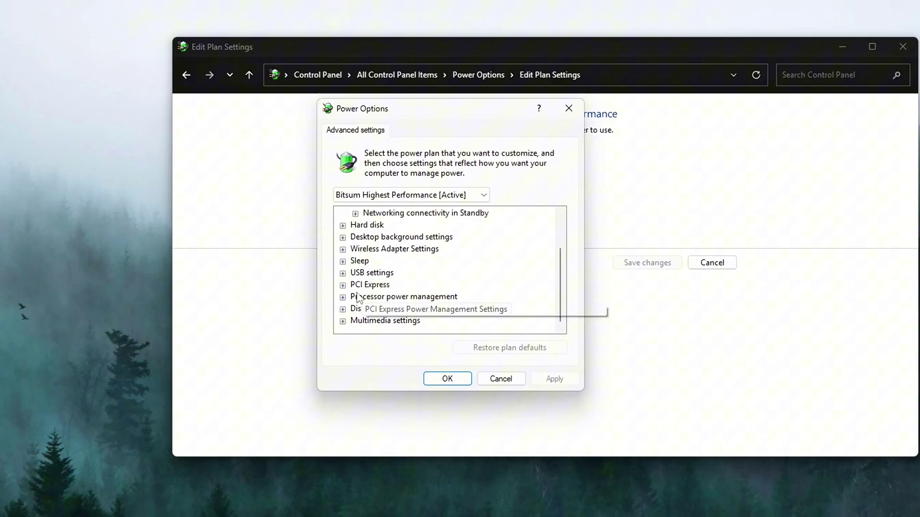
pyautogui.click(342, 297)
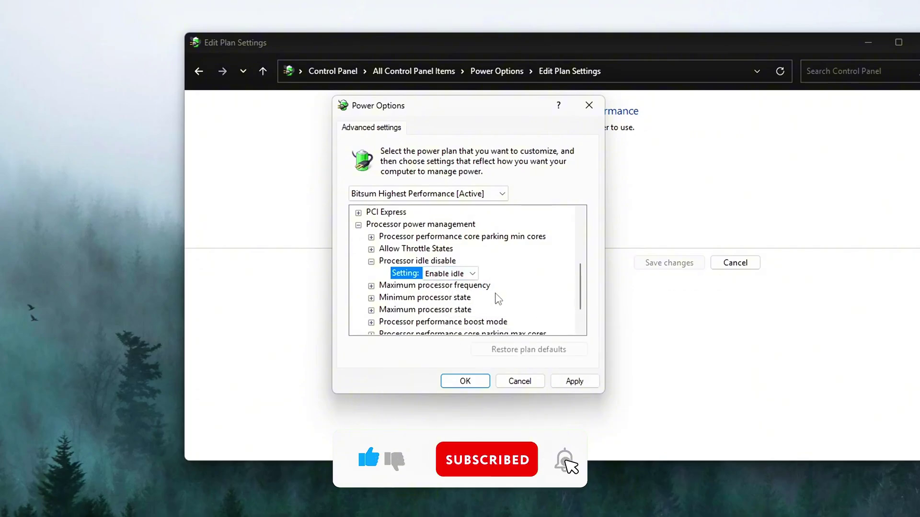
pyautogui.moveTo(579, 283); pyautogui.dragTo(578, 299)
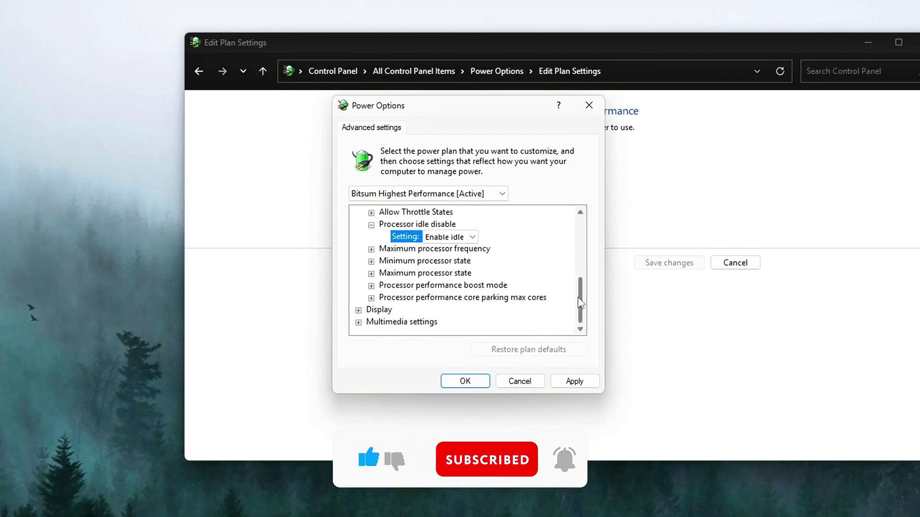
pyautogui.click(371, 249)
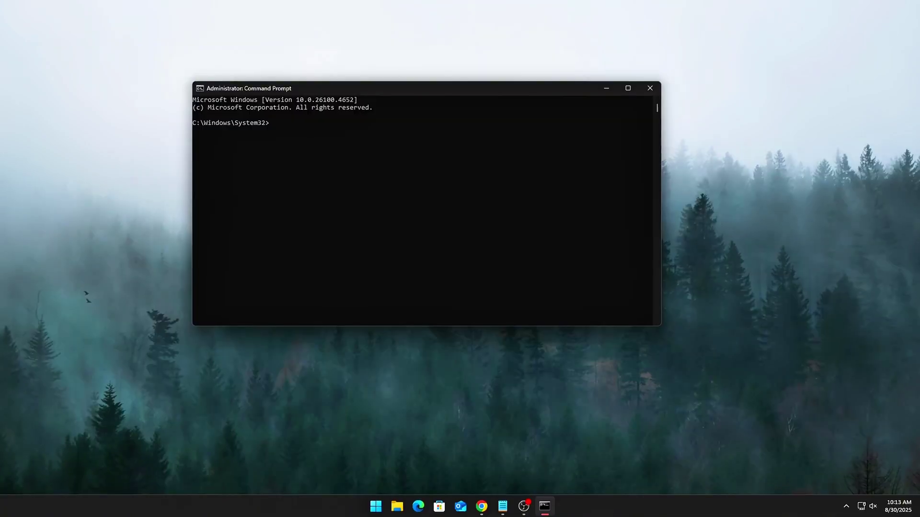
# Run the powercfg -duplicatescheme command from the notes and select the new GUID
pyautogui.moveTo(507, 510)
pyautogui.click(536, 496)
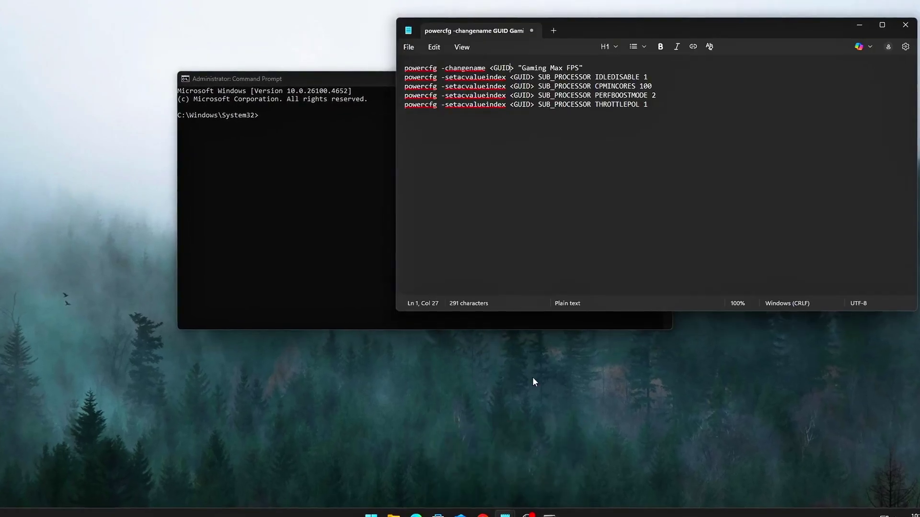
pyautogui.click(370, 72)
pyautogui.moveTo(370, 72); pyautogui.dragTo(311, 145)
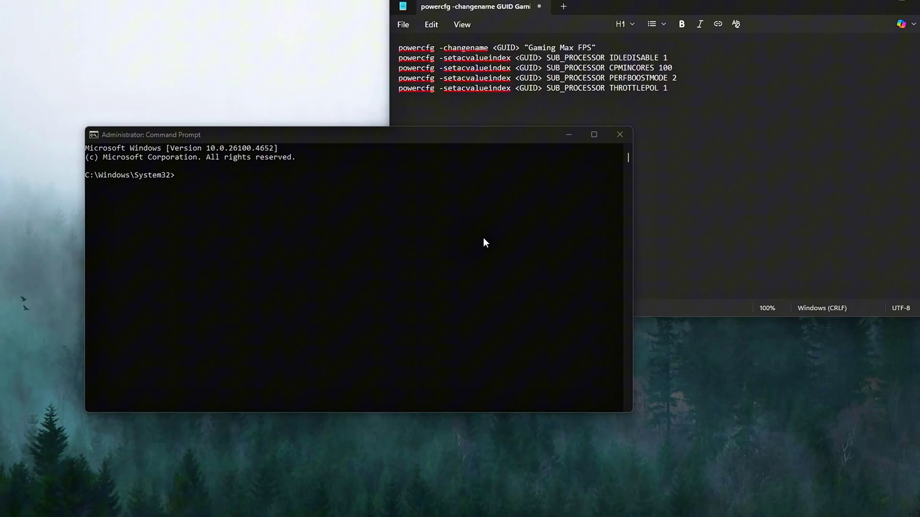
pyautogui.write('powercfg -duplicatescheme e9a42b02-d5df-448d-aa00-03f14749eb61')
pyautogui.press('Return')
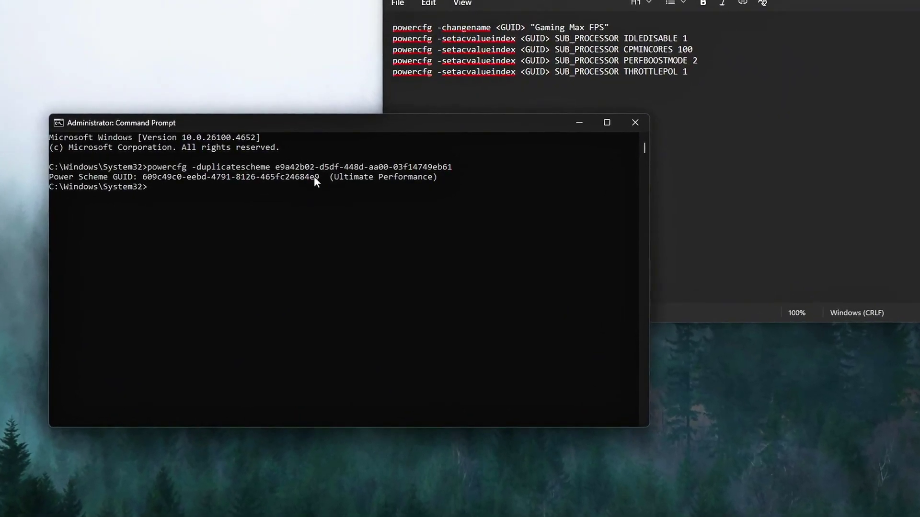
pyautogui.moveTo(320, 178); pyautogui.dragTo(294, 175)
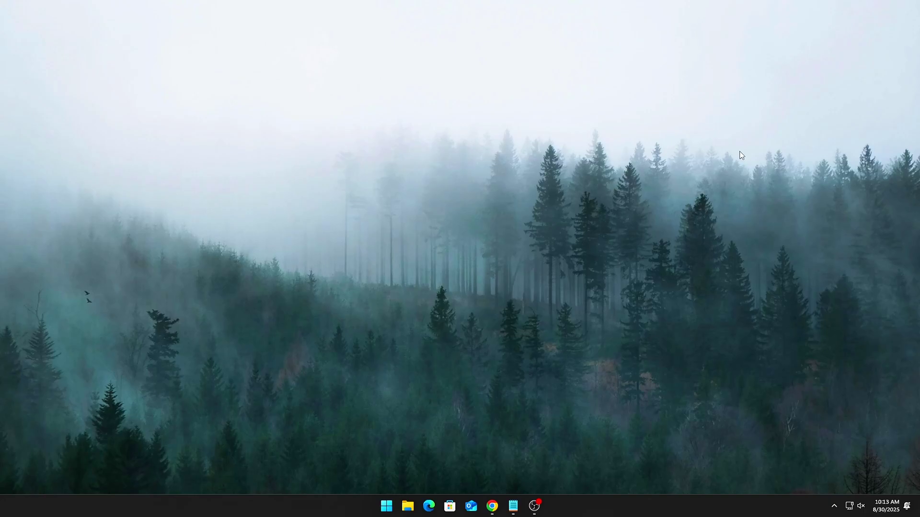
# Rerun powercfg -duplicatescheme in an administrator Command Prompt and select the new scheme GUID
pyautogui.press('super+s')
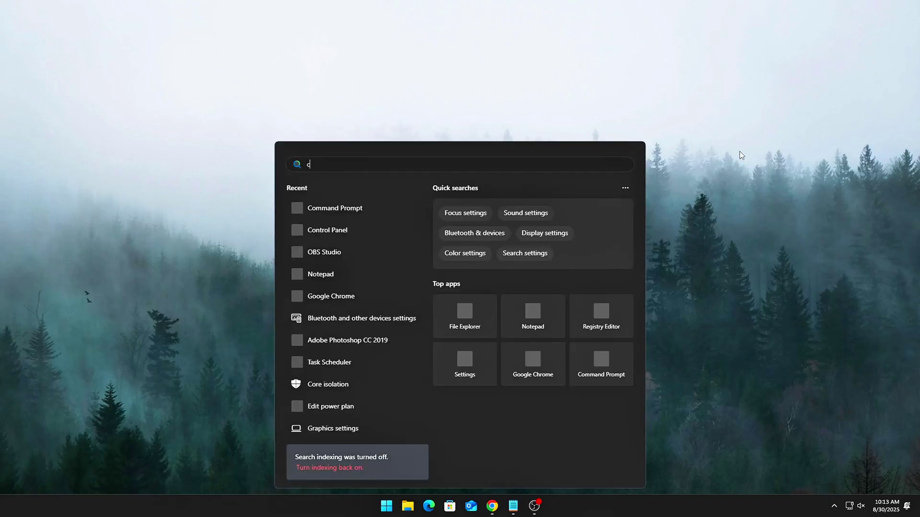
pyautogui.write('cmd')
pyautogui.click(527, 328)
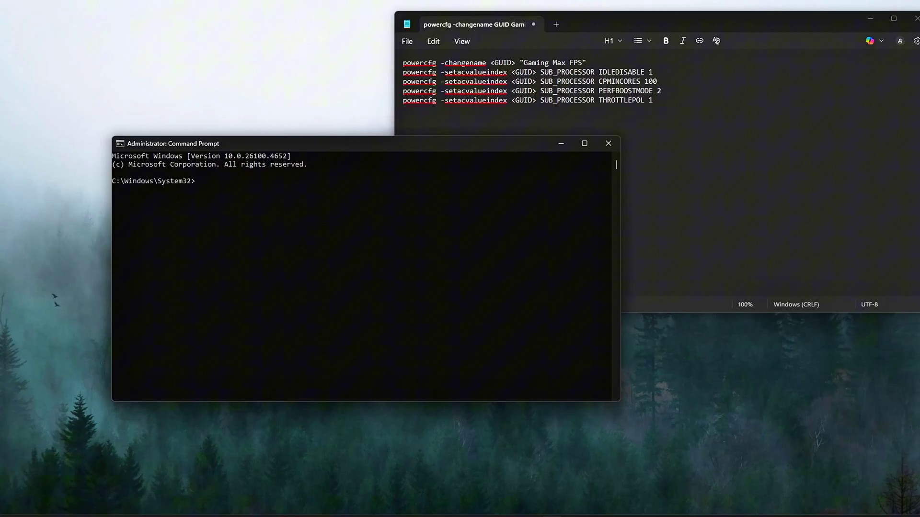
pyautogui.write('powercfg -duplicatescheme e9a42b02-d5df-448d-aa00-03f14749eb61')
pyautogui.press('Return')
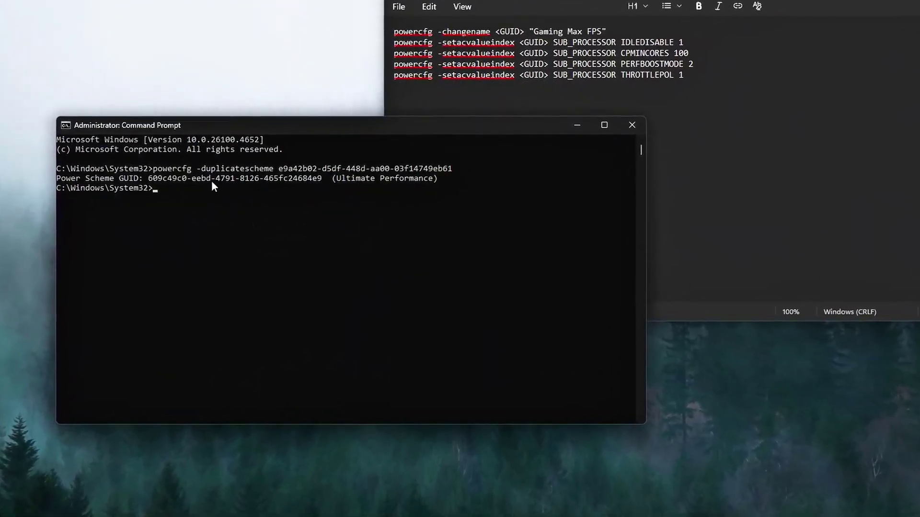
pyautogui.moveTo(321, 178); pyautogui.dragTo(143, 185)
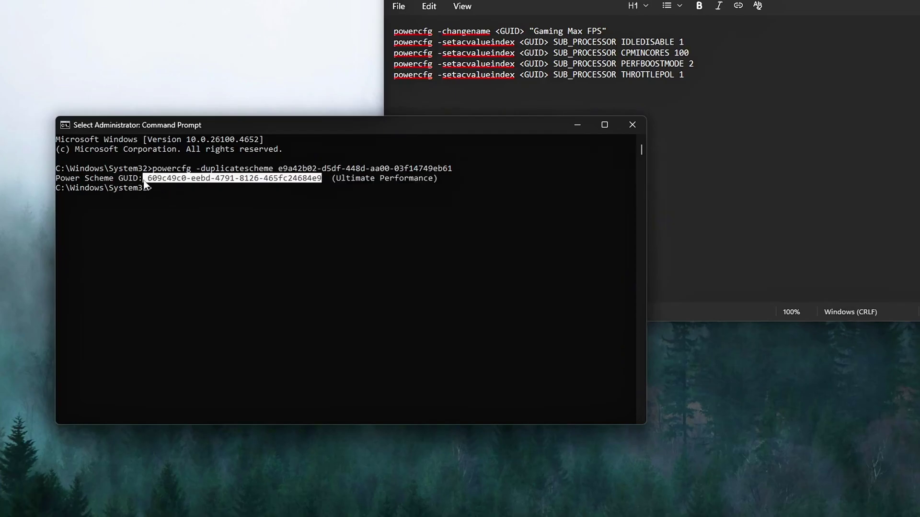
# Rename the new scheme to "Gaming Max FPS" with powercfg -changename, removing the stray bracket
pyautogui.doubleClick(504, 30)
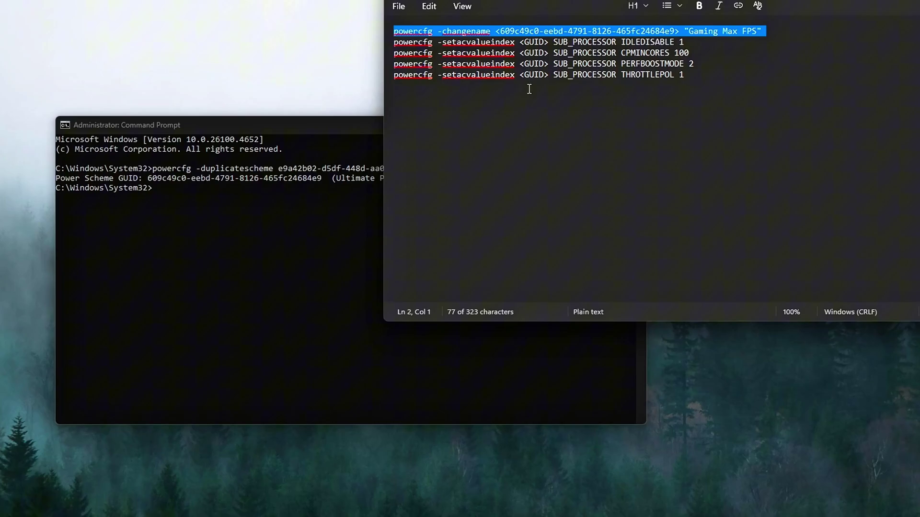
pyautogui.rightClick(212, 240)
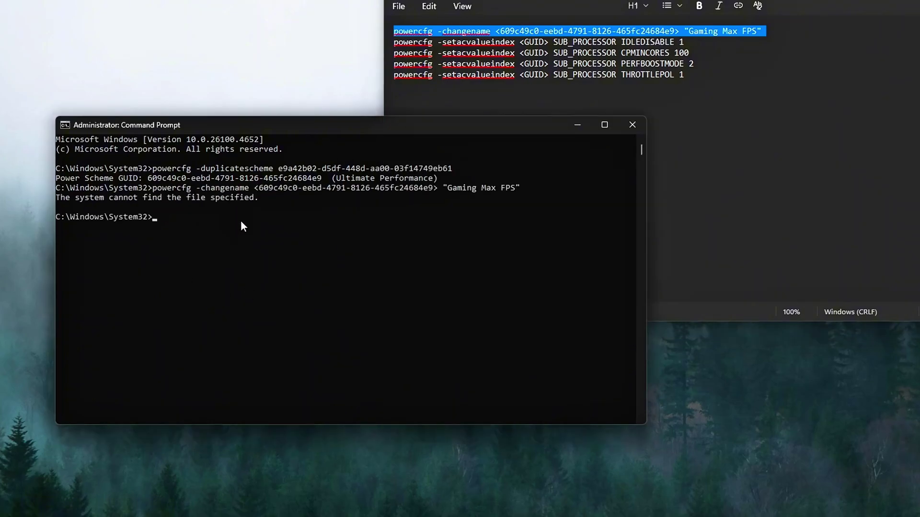
pyautogui.press('Up')
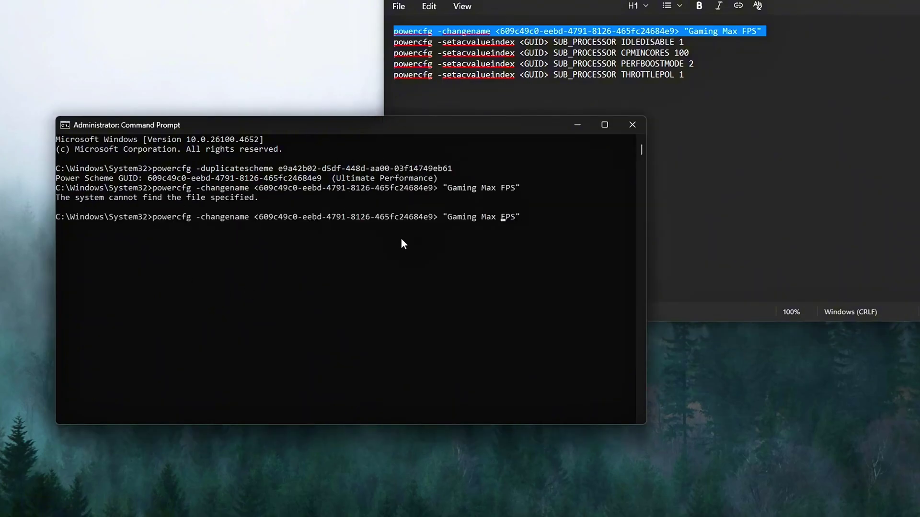
pyautogui.press('Left')
pyautogui.press('Left')
pyautogui.press('Left')
pyautogui.press('BackSpace')
pyautogui.press('BackSpace')
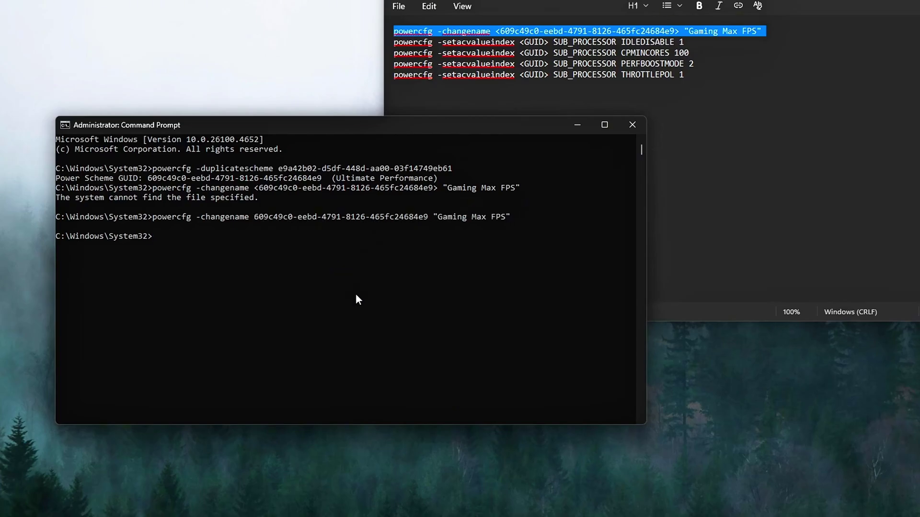
# Run the IDLEDISABLE 1 and CPMINCORES 100 powercfg commands for Gaming Max FPS
pyautogui.doubleClick(551, 30)
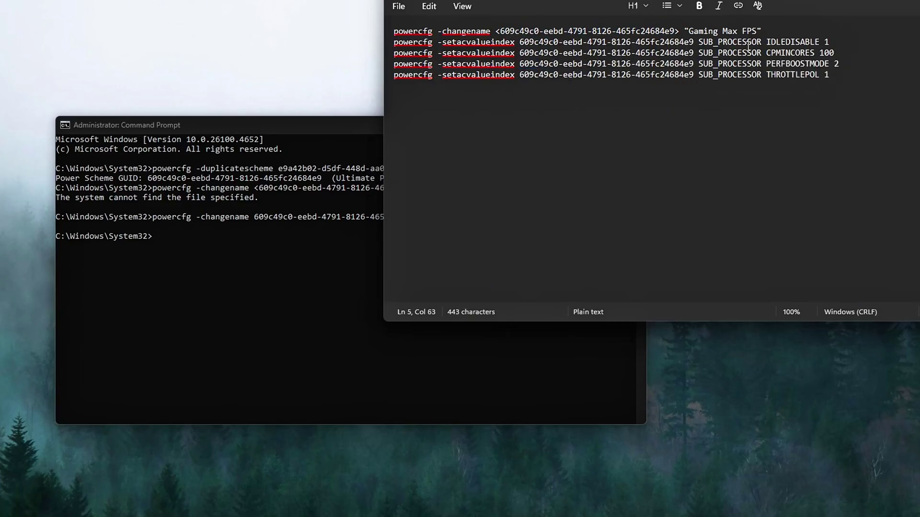
pyautogui.click(318, 220)
pyautogui.rightClick(325, 252)
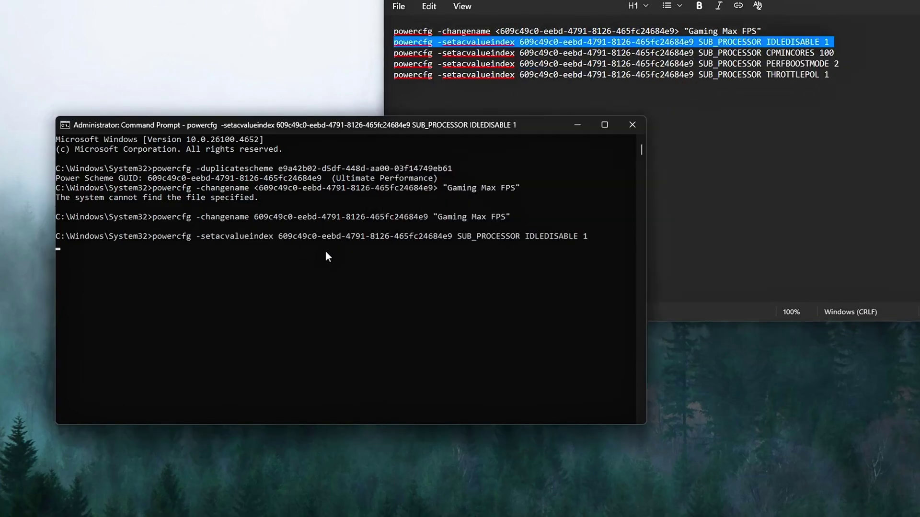
pyautogui.click(617, 52)
pyautogui.click(257, 258)
pyautogui.rightClick(256, 259)
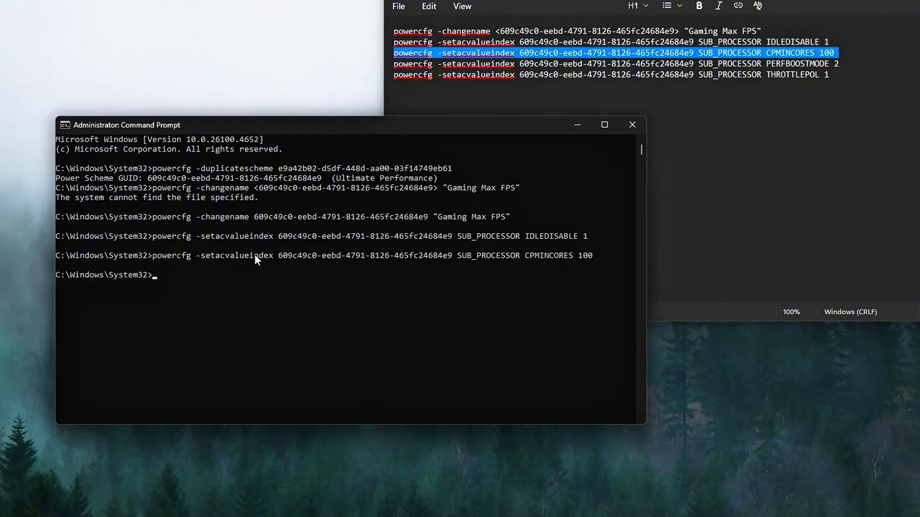
# Run the PERFBOOSTMODE 2 and THROTTLEPOL 1 powercfg commands for Gaming Max FPS
pyautogui.doubleClick(596, 64)
pyautogui.click(323, 227)
pyautogui.rightClick(286, 254)
pyautogui.tripleClick(530, 74)
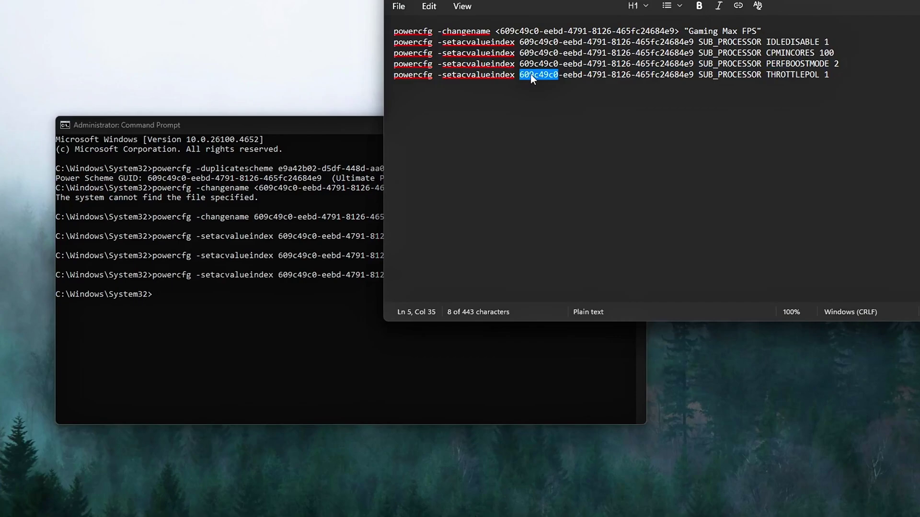
pyautogui.click(318, 223)
pyautogui.rightClick(281, 254)
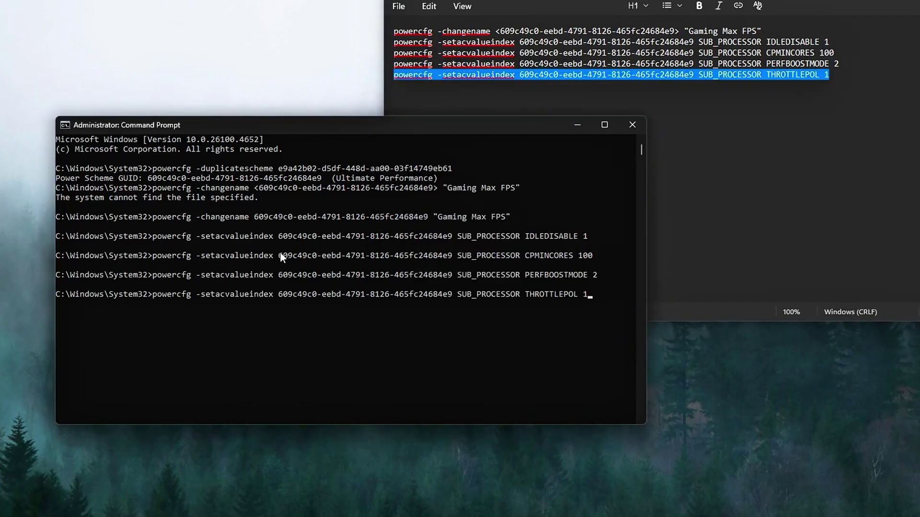
pyautogui.rightClick(403, 244)
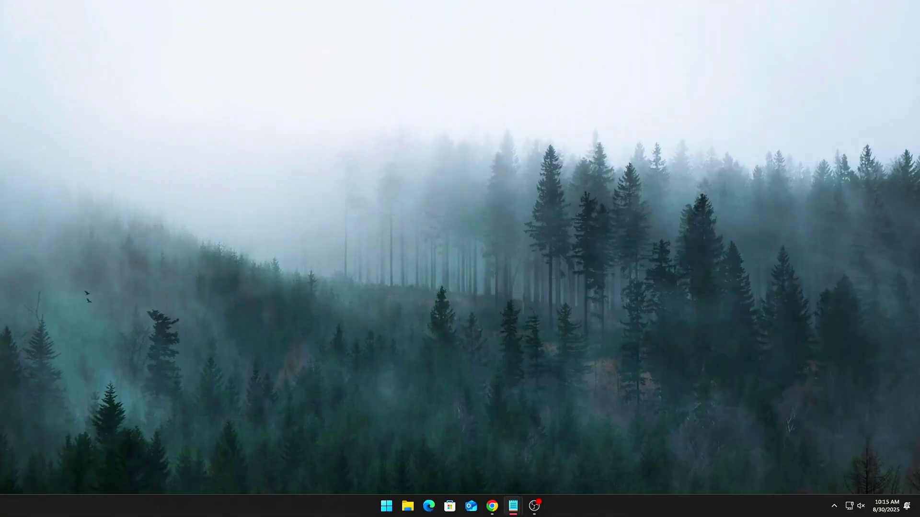
# Open Power Options through a Control Panel search and select the Gaming Max FPS plan
pyautogui.press('super')
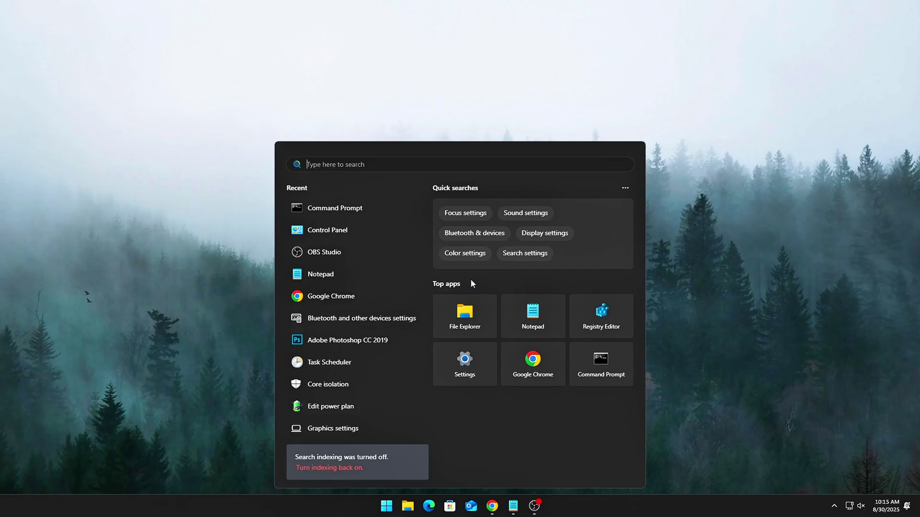
pyautogui.write('power')
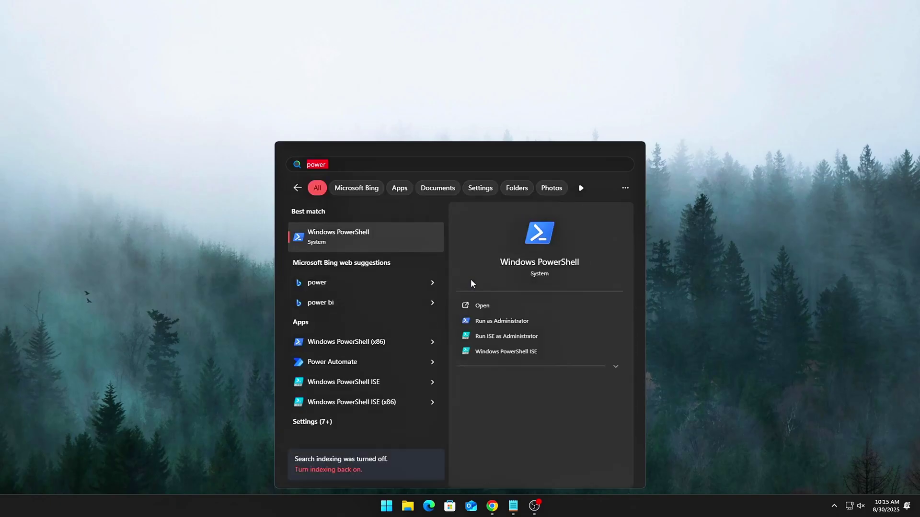
pyautogui.write('control panel')
pyautogui.press('Return')
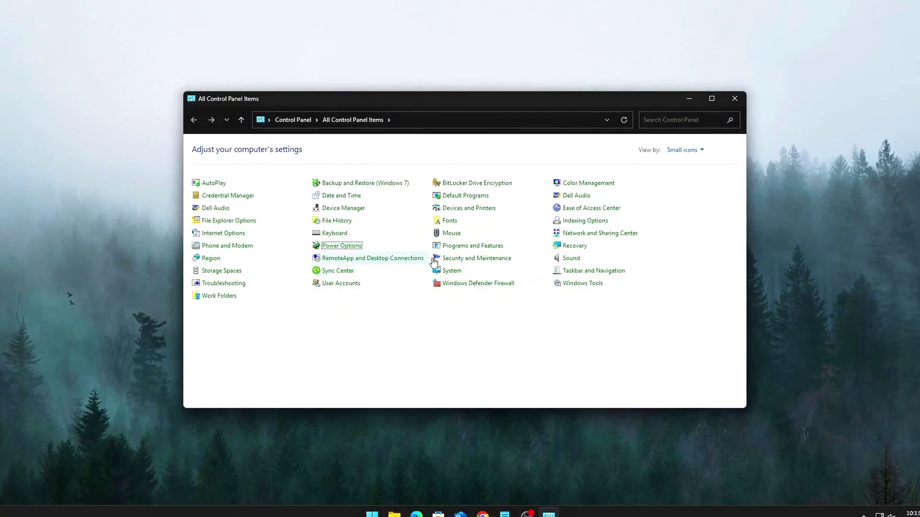
pyautogui.click(346, 246)
pyautogui.scroll(-1, 347, 242)
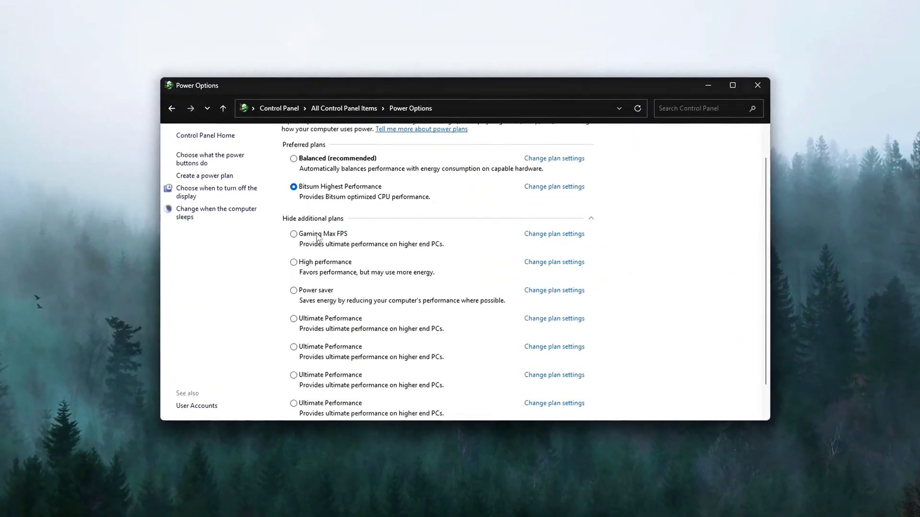
pyautogui.click(290, 233)
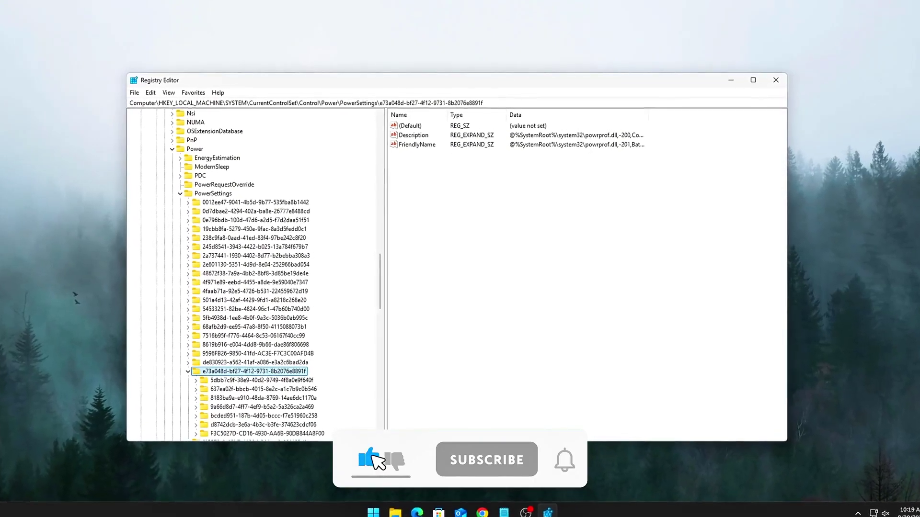
# Go to Session Manager\kernel and add a DWORD (32-bit) value named GlobalTimerResolutionRequests
pyautogui.doubleClick(617, 105)
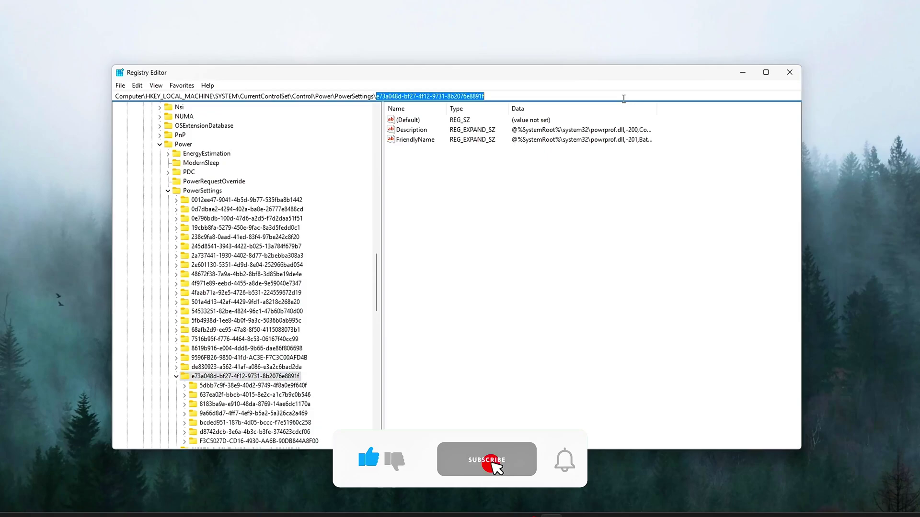
pyautogui.write('HKEY_LOCAL_MACHINE\\SYSTEM\\CurrentControlSet\\Control\\Session Manager\\kernel')
pyautogui.press('Return')
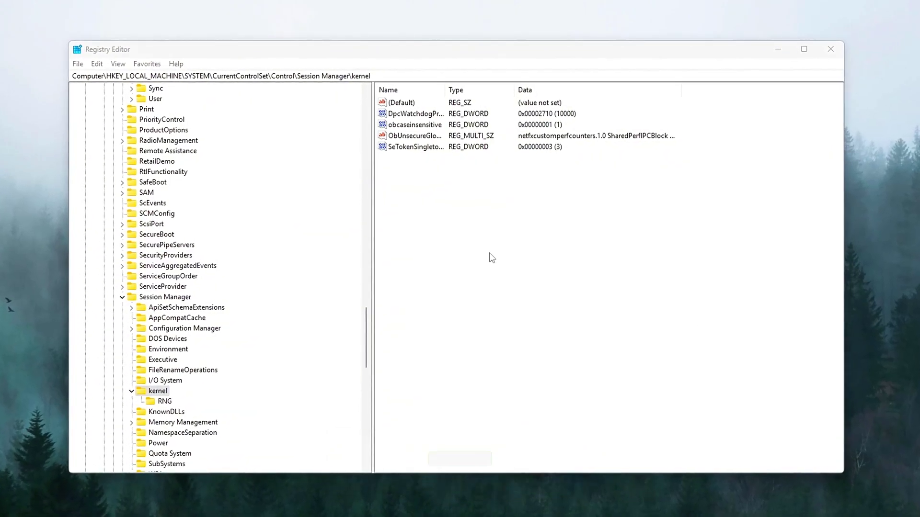
pyautogui.rightClick(467, 224)
pyautogui.moveTo(503, 232)
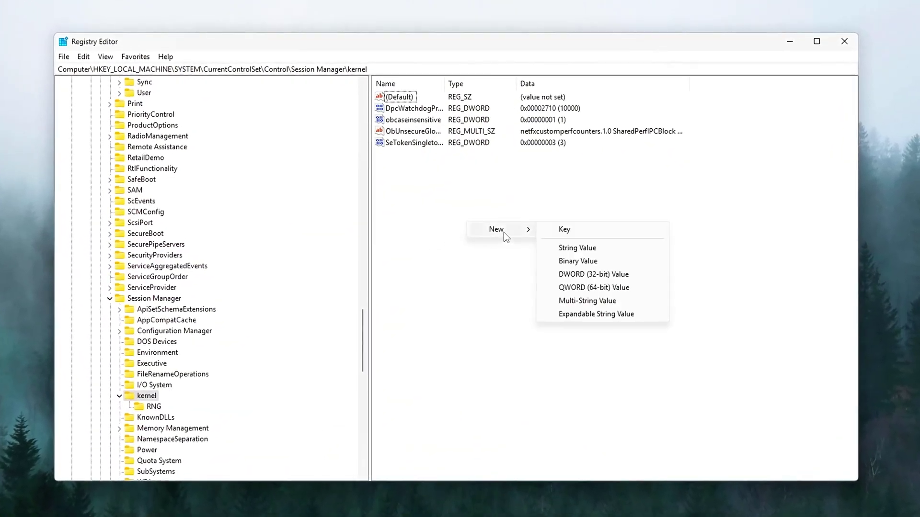
pyautogui.click(593, 274)
pyautogui.write('GlobalTimerResolutionRequests')
pyautogui.press('Return')
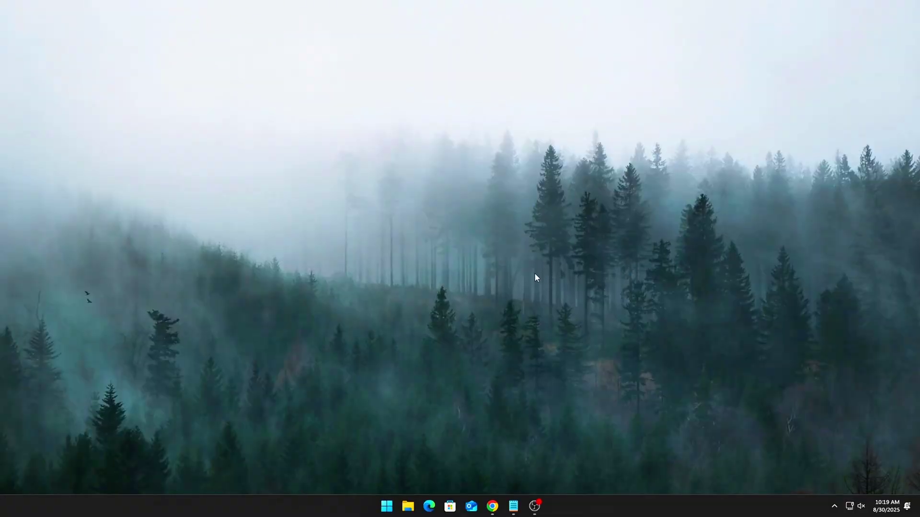
# Launch Registry Editor from Run and go to the Session Manager\kernel key
pyautogui.moveTo(95, 398); pyautogui.dragTo(464, 259)
pyautogui.click(448, 336)
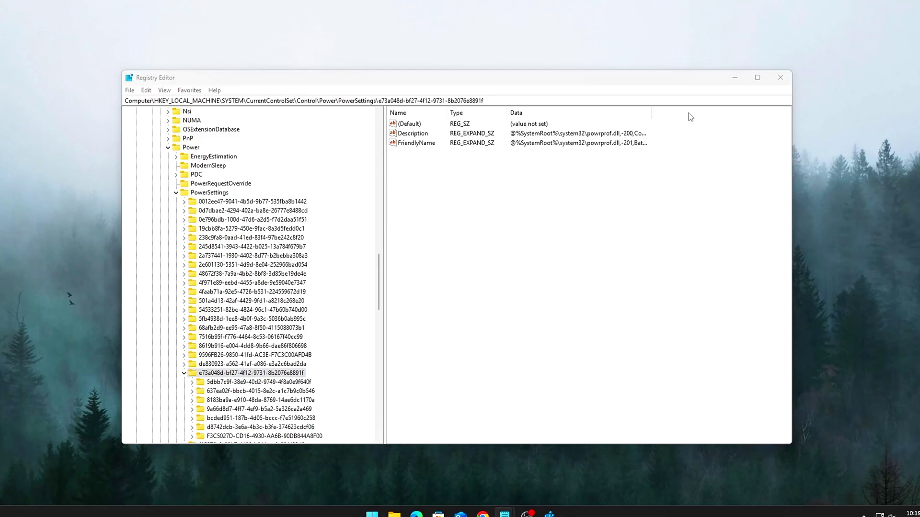
pyautogui.doubleClick(615, 104)
pyautogui.hotkey('ctrl', 'a')
pyautogui.write('HKEY_LOCAL_MACHINE\\SYSTEM\\CurrentControlSet\\Control\\Session Manager\\kernel')
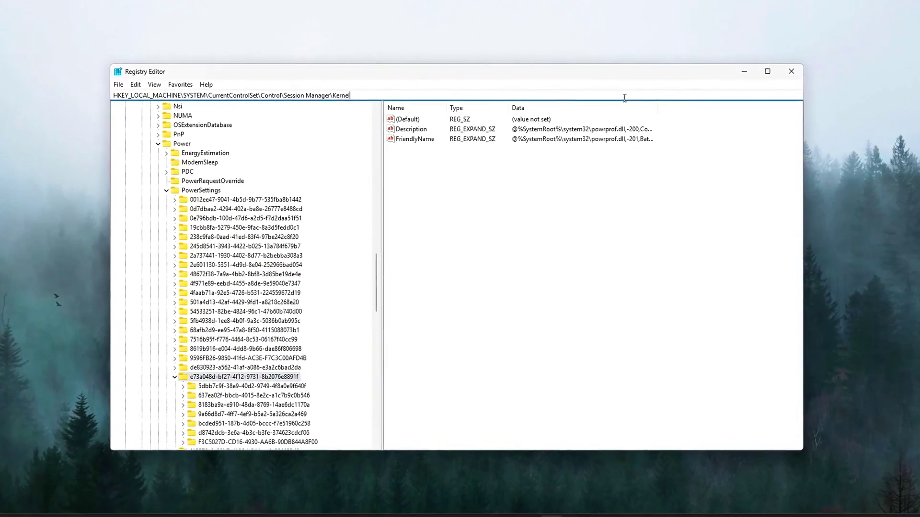
pyautogui.press('Return')
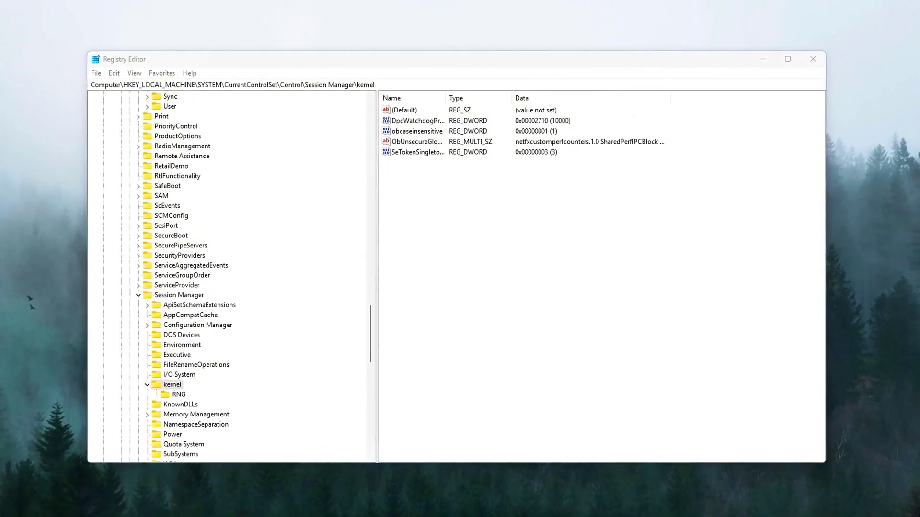
# Create the GlobalTimerResolutionRequests DWORD (32-bit) value and set it to 1
pyautogui.rightClick(467, 225)
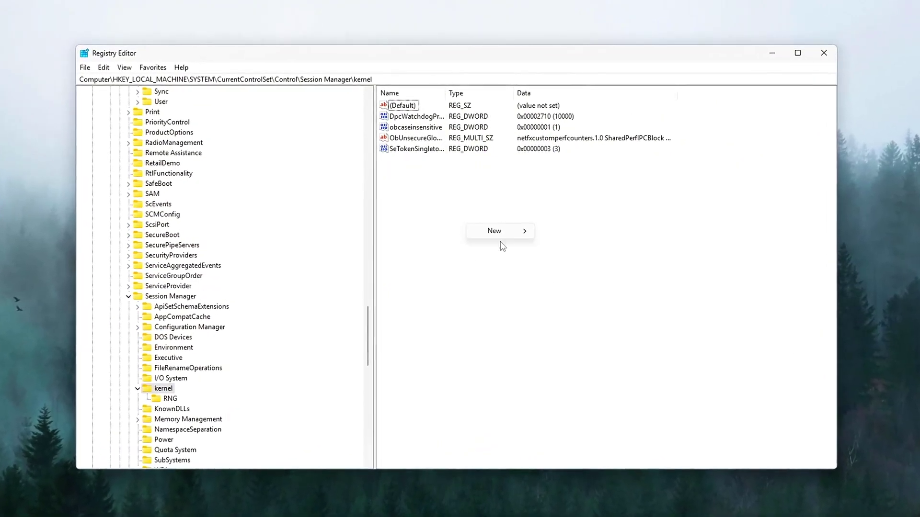
pyautogui.moveTo(501, 236)
pyautogui.click(588, 274)
pyautogui.write('GlobalTimerResolutionRequests')
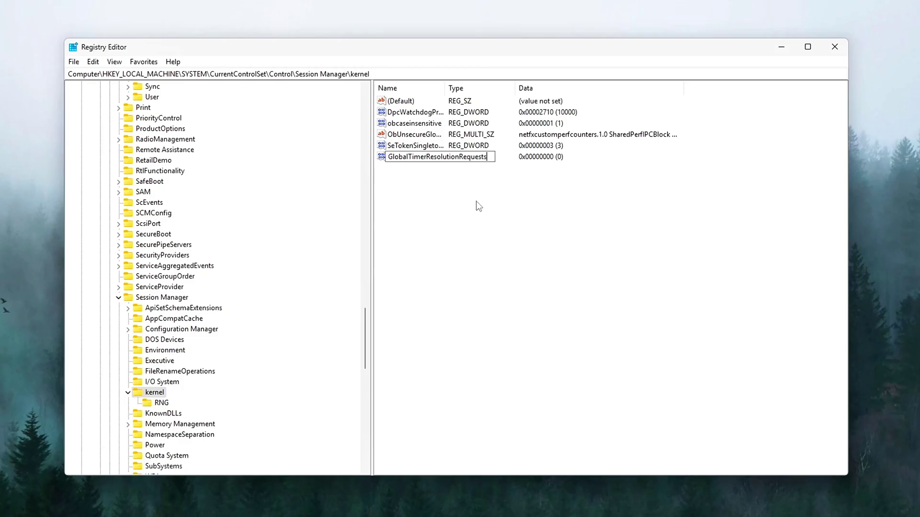
pyautogui.press('Return')
pyautogui.press('Return')
pyautogui.moveTo(206, 103); pyautogui.dragTo(529, 226)
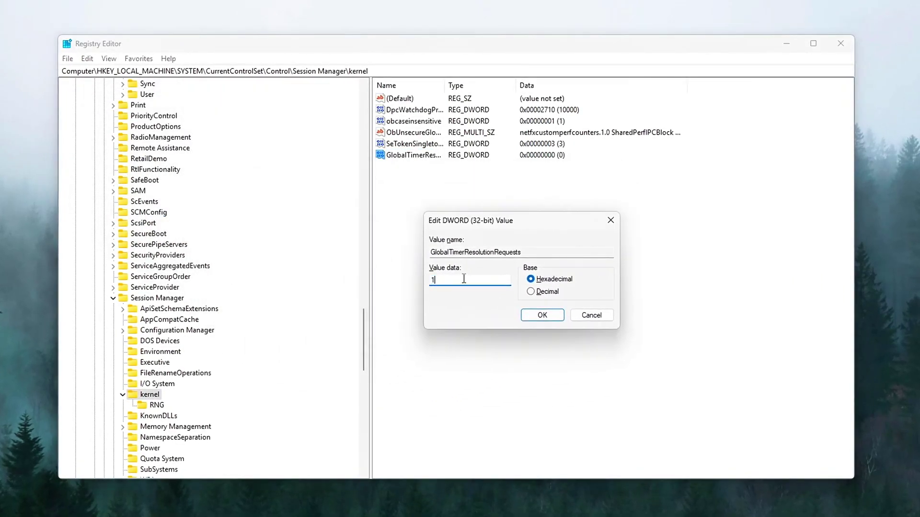
pyautogui.click(541, 319)
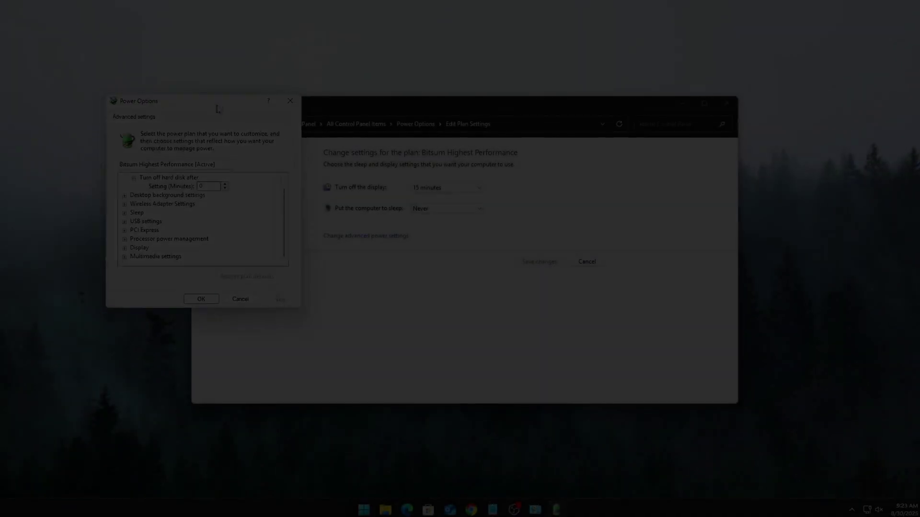
# Expand and collapse the Sleep, Wireless Adapter, Desktop background and PCI Express settings
pyautogui.moveTo(220, 106); pyautogui.dragTo(453, 144)
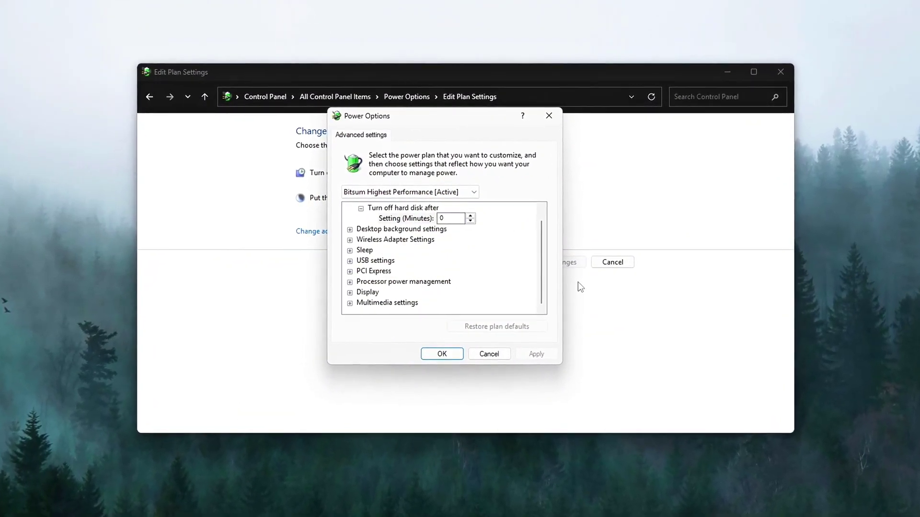
pyautogui.scroll(1, 470, 271)
pyautogui.scroll(-1, 470, 272)
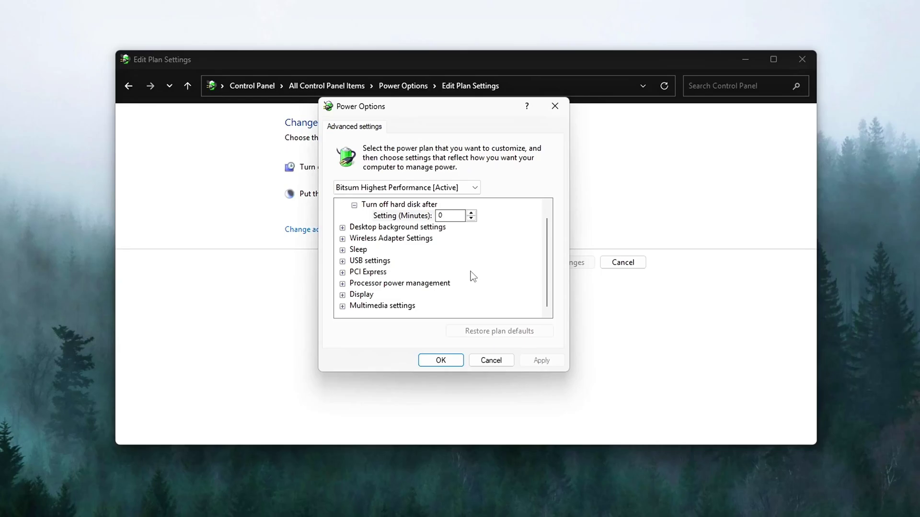
pyautogui.click(340, 249)
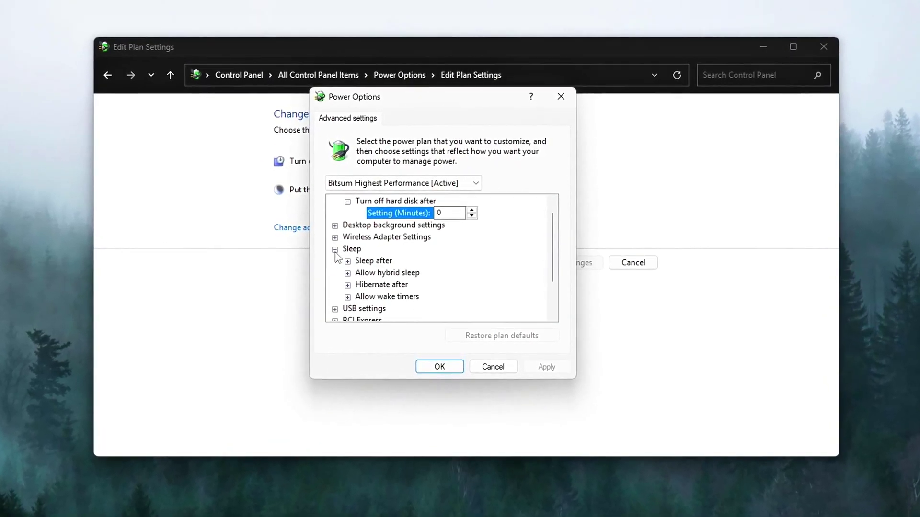
pyautogui.click(333, 249)
pyautogui.click(333, 237)
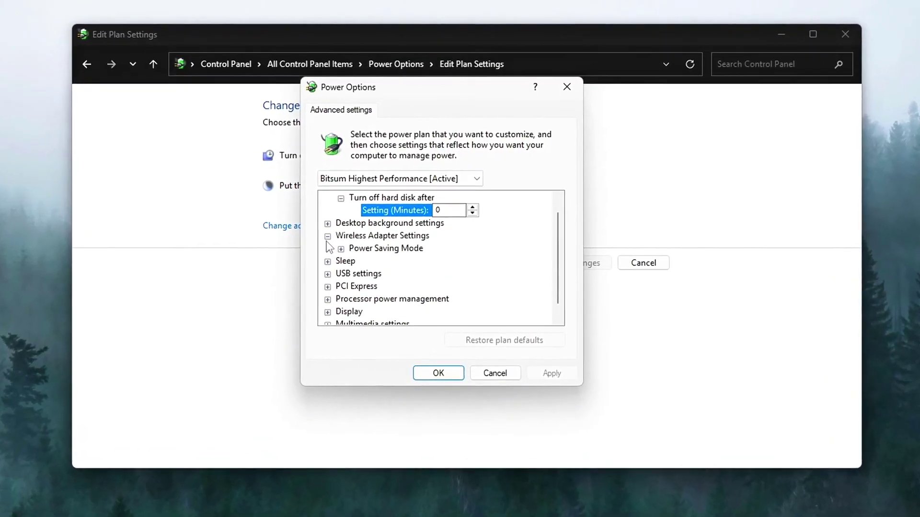
pyautogui.click(333, 236)
pyautogui.click(326, 223)
pyautogui.click(326, 223)
pyautogui.click(326, 274)
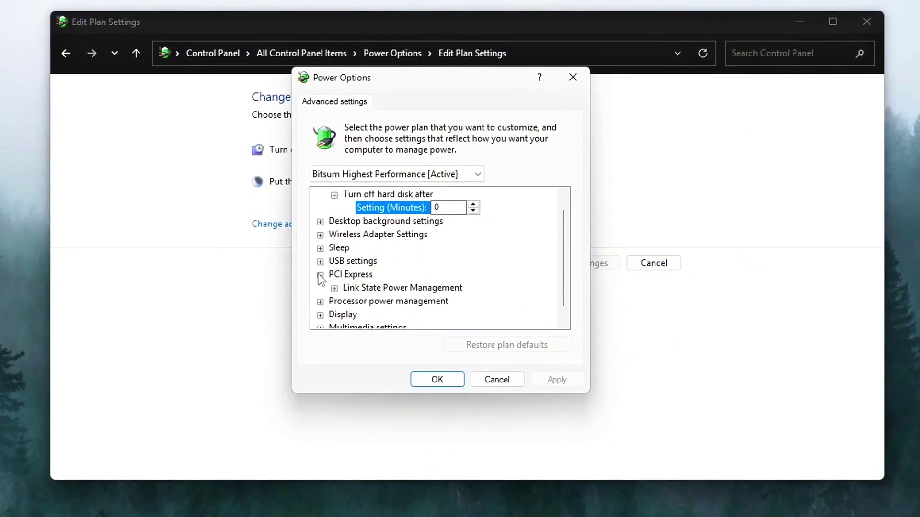
pyautogui.click(325, 274)
# Expand Processor power management and run the powercfg command unhiding processor setting 3b04d4fd
pyautogui.click(318, 296)
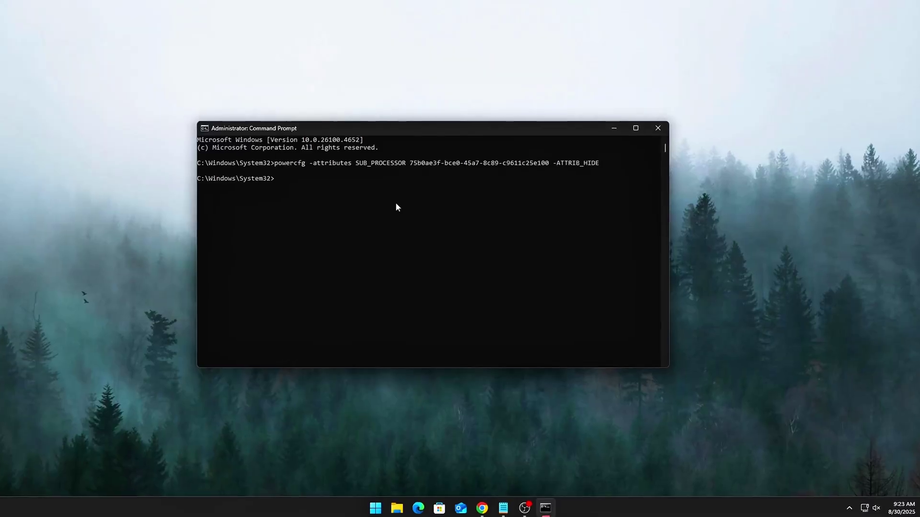
pyautogui.write('powercfg -attributes SUB_PROCESSOR 3b04d4fd-1cc7-4f23-ab1c-d1337819c4bb -ATTRIB_HIDE')
pyautogui.press('Return')
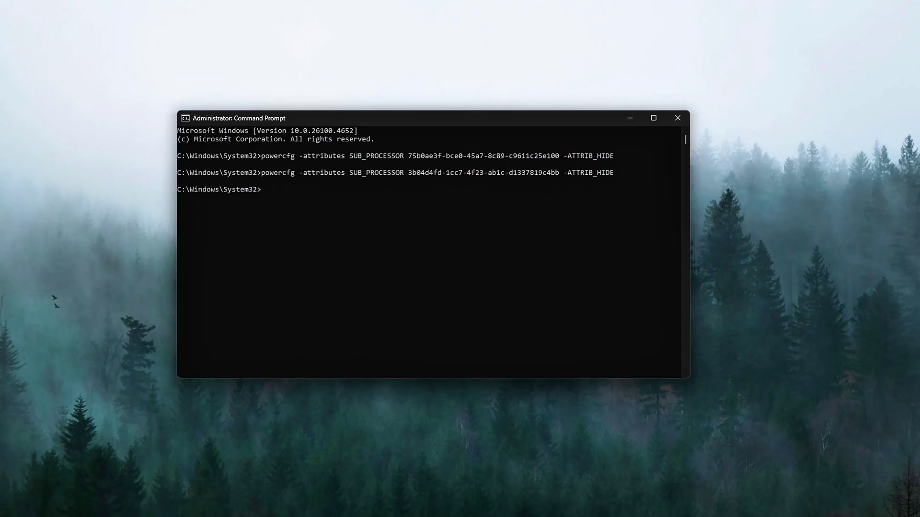
# Run the powercfg commands unhiding processor settings 0cc5b647 and be337238
pyautogui.write('powercfg -attributes SUB_PROCESSOR 0cc5b647-c1df-4637-891a-dec35c318583 -ATTRIB_HIDE')
pyautogui.press('Return')
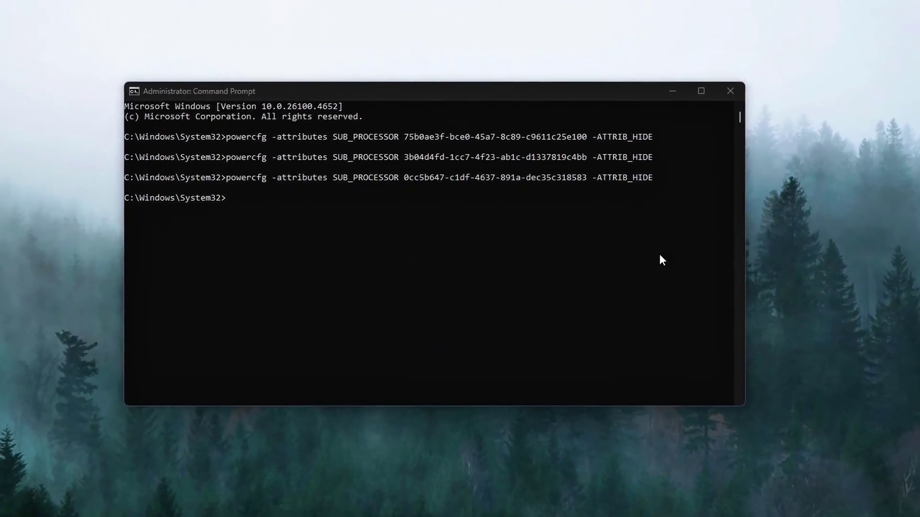
pyautogui.write('powercfg -attributes SUB_PROCESSOR be337238-0d82-4146-a960-4f3749d470c7 -ATTRIB_HIDE')
pyautogui.press('Return')
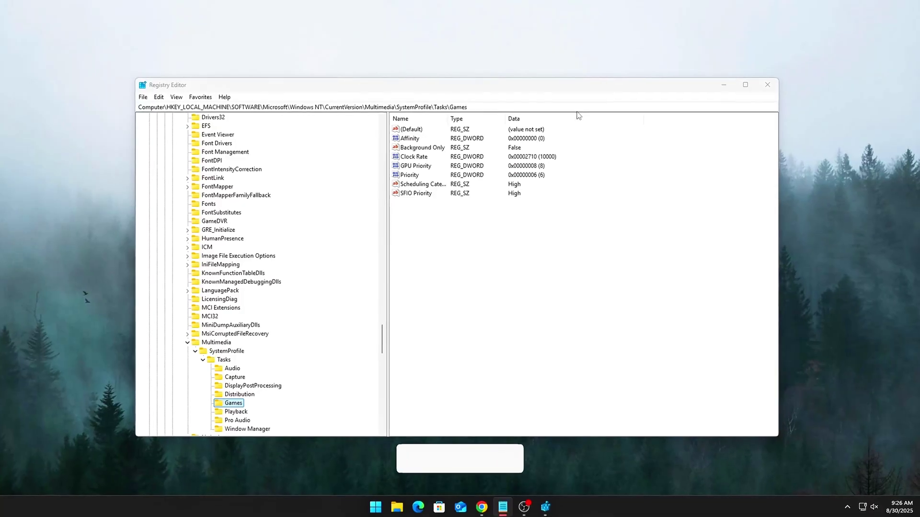
# Go to Power\PowerSettings and select the 0d7dbae2-4294-402a-ba8e-26777e8488cd key
pyautogui.write('Computer\\HKEY_LOCAL_MACHINE\\SYSTEM\\CurrentControlSet\\Control\\Power\\PowerSettings')
pyautogui.press('Return')
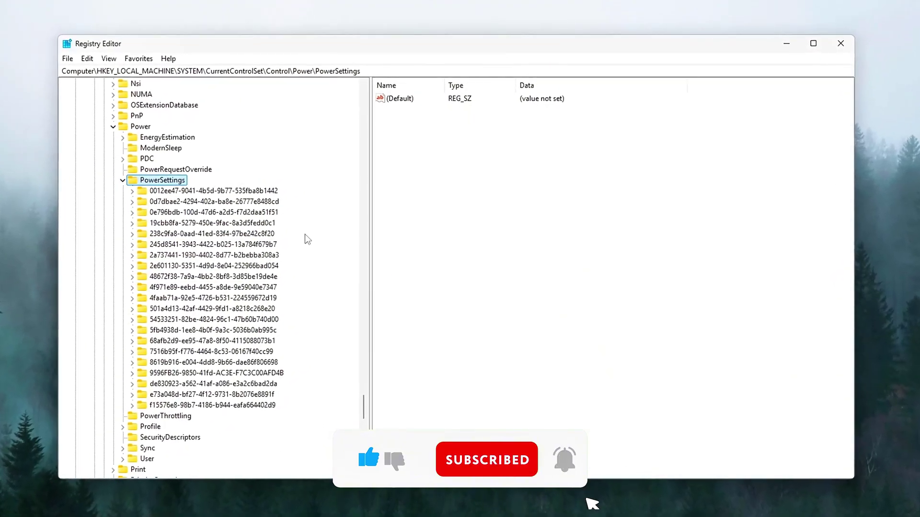
pyautogui.click(253, 201)
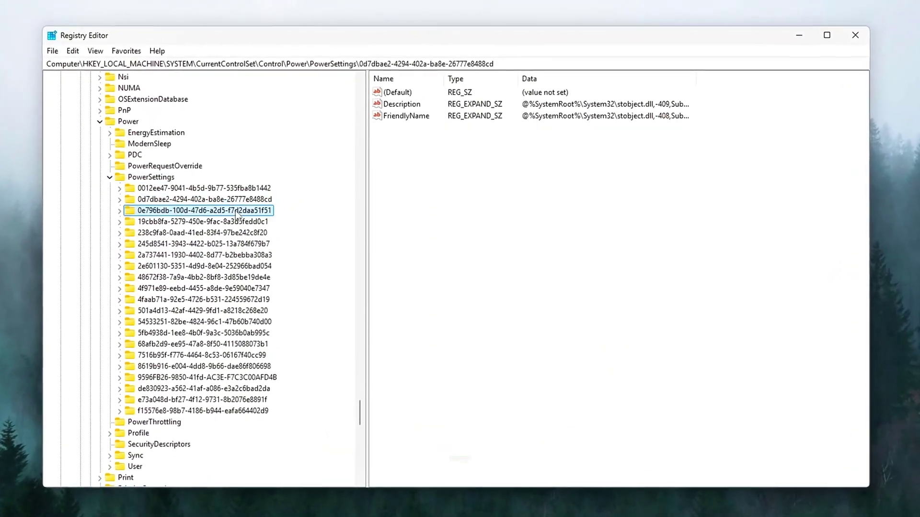